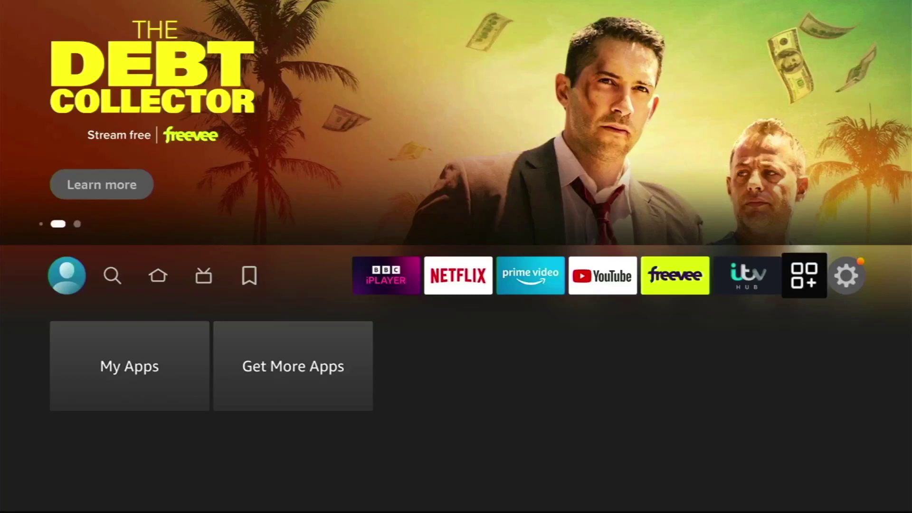
# Bring up the Settings section of the Fire TV home screen
pyautogui.press('Right')
pyautogui.press('Right')
pyautogui.press('Right')
pyautogui.press('Right')
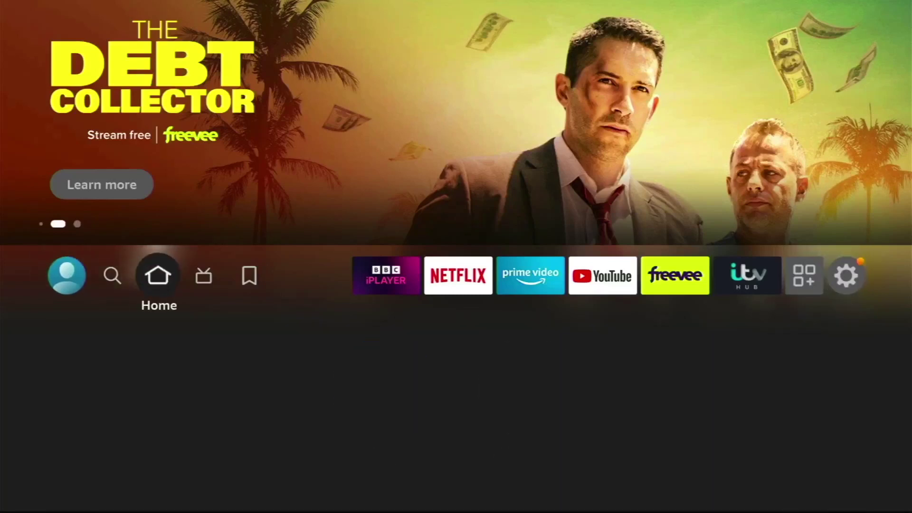
pyautogui.press('Right')
pyautogui.press('Right')
pyautogui.press('Right')
pyautogui.press('Right')
pyautogui.press('Right')
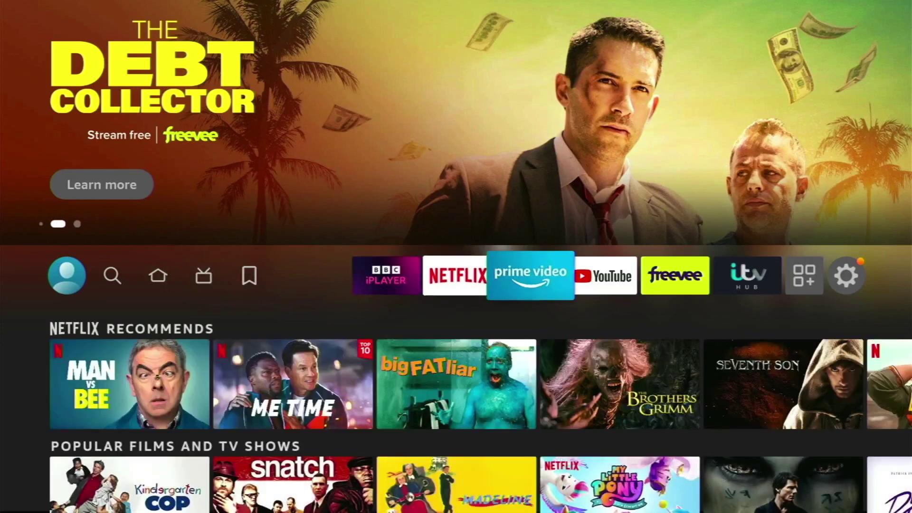
pyautogui.press('Right')
pyautogui.press('Right')
pyautogui.press('Right')
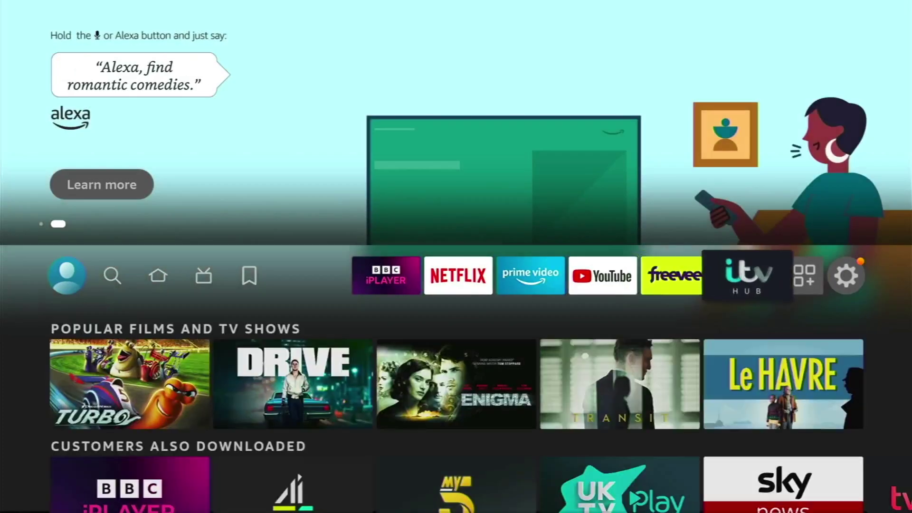
pyautogui.press('Right')
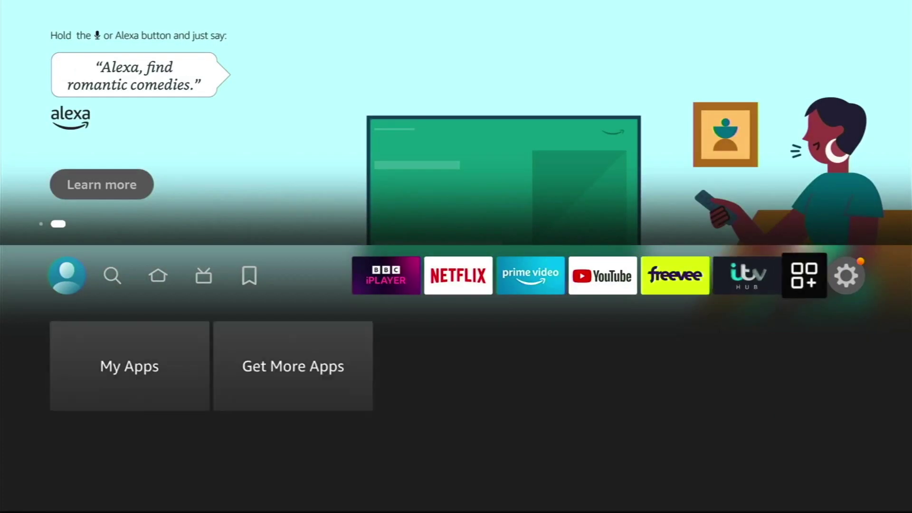
pyautogui.press('Right')
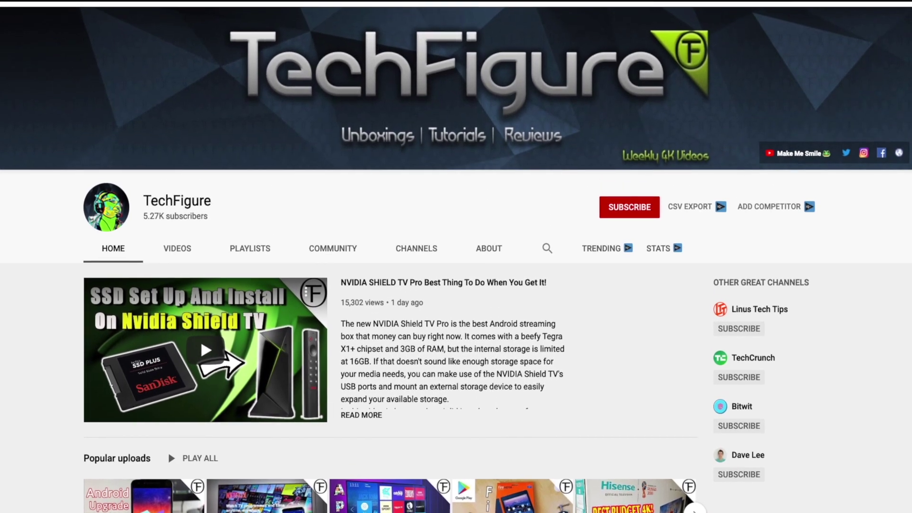
# Switch to YouTube, subscribe to the TechFigure channel and turn on its notifications
pyautogui.click(638, 213)
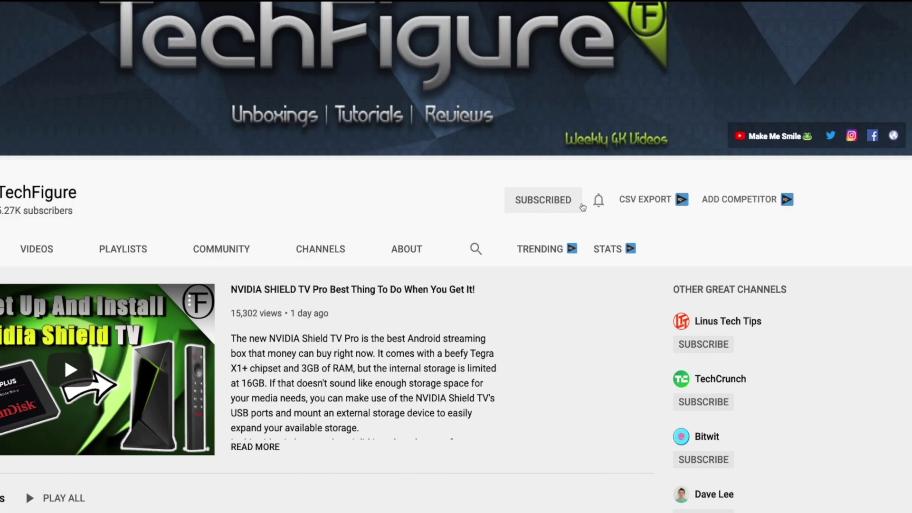
pyautogui.click(598, 200)
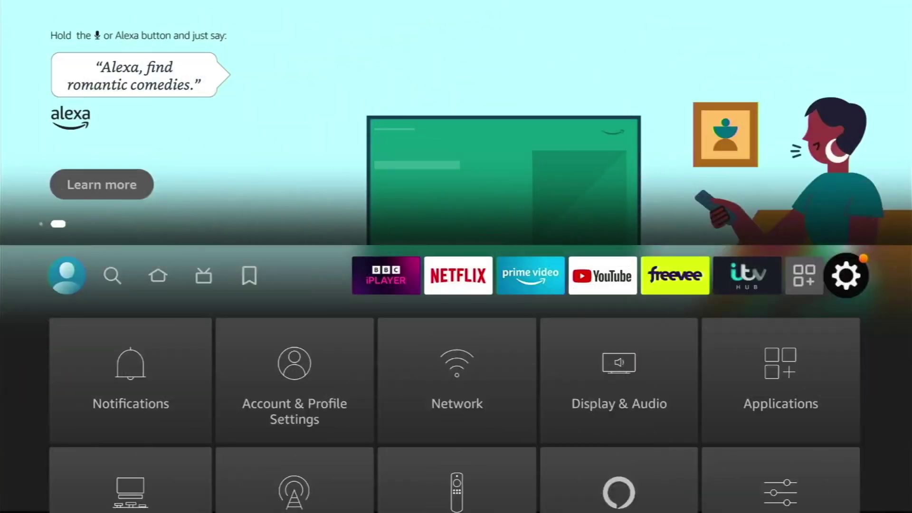
# Switch to the Fire TV settings and open the About page of My Fire TV
pyautogui.press('Down')
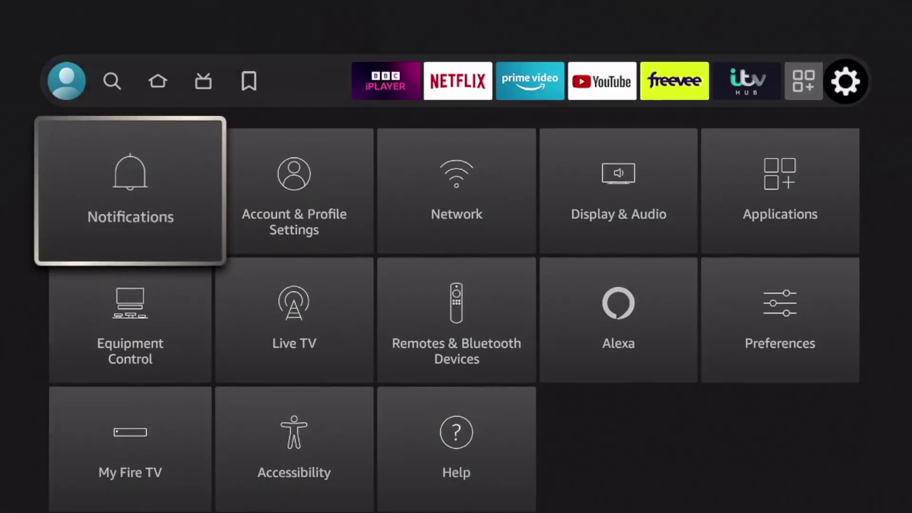
pyautogui.press('Down')
pyautogui.press('Down')
pyautogui.press('Return')
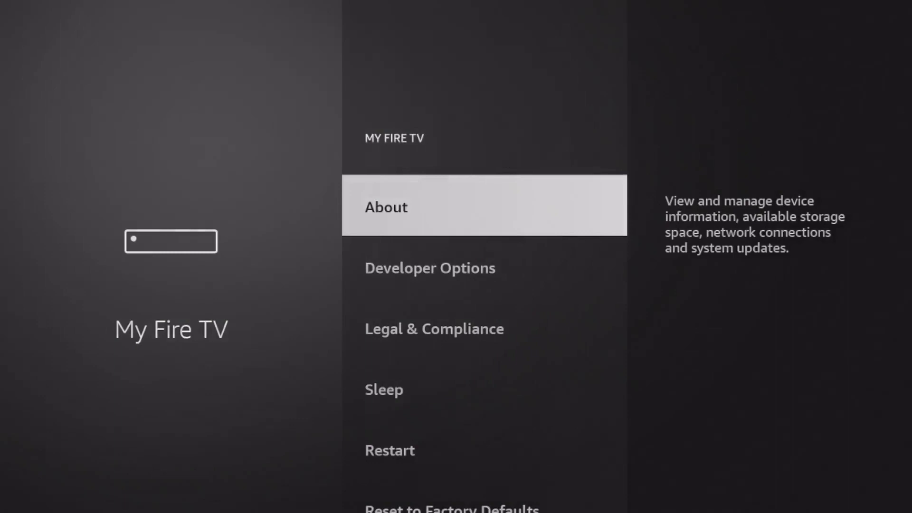
pyautogui.press('Return')
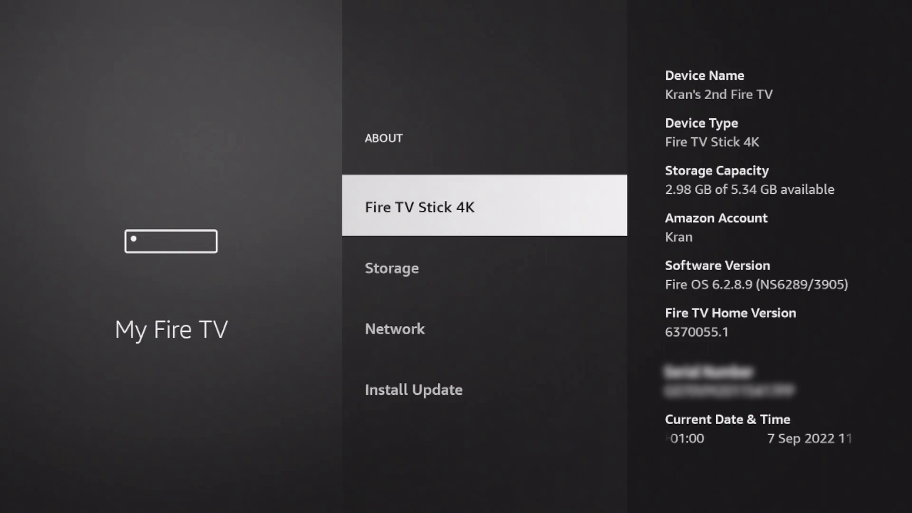
# Install the pending system components update, check for further updates and install Fire OS 6.2.9.1
pyautogui.press('Down')
pyautogui.press('Down')
pyautogui.press('Down')
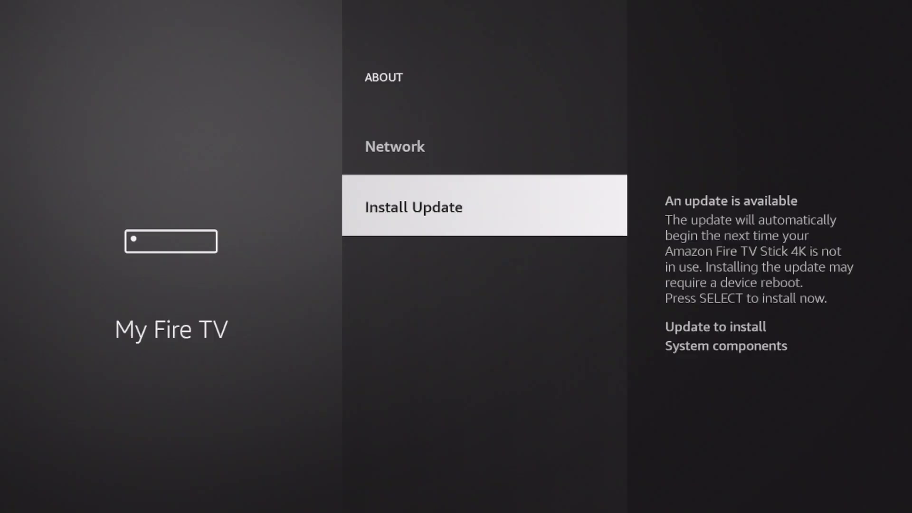
pyautogui.press('Return')
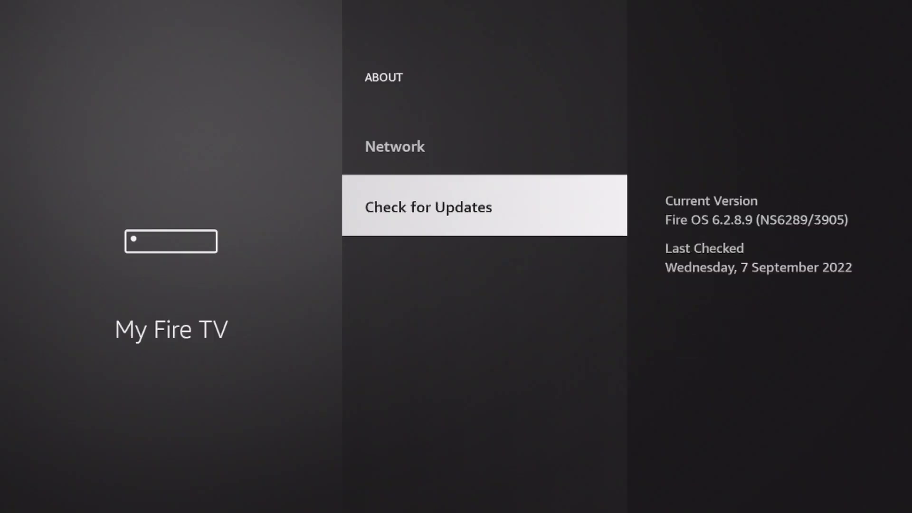
pyautogui.press('Return')
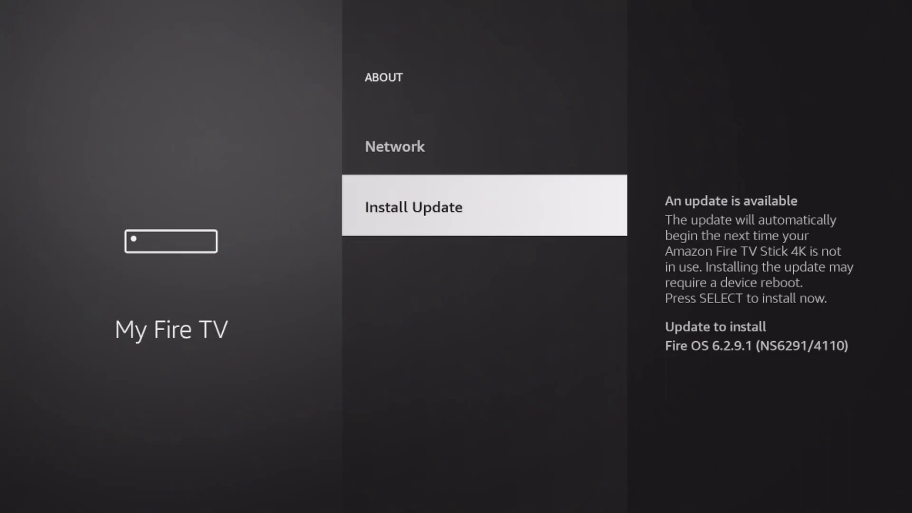
pyautogui.press('Return')
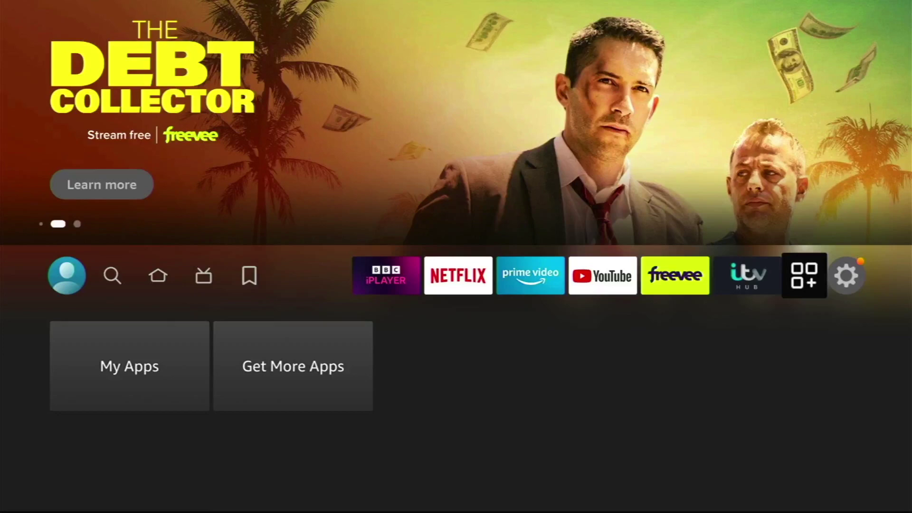
# Go from the home screen to Settings and open the Network settings
pyautogui.press('Right')
pyautogui.press('Right')
pyautogui.press('Right')
pyautogui.press('Right')
pyautogui.press('Right')
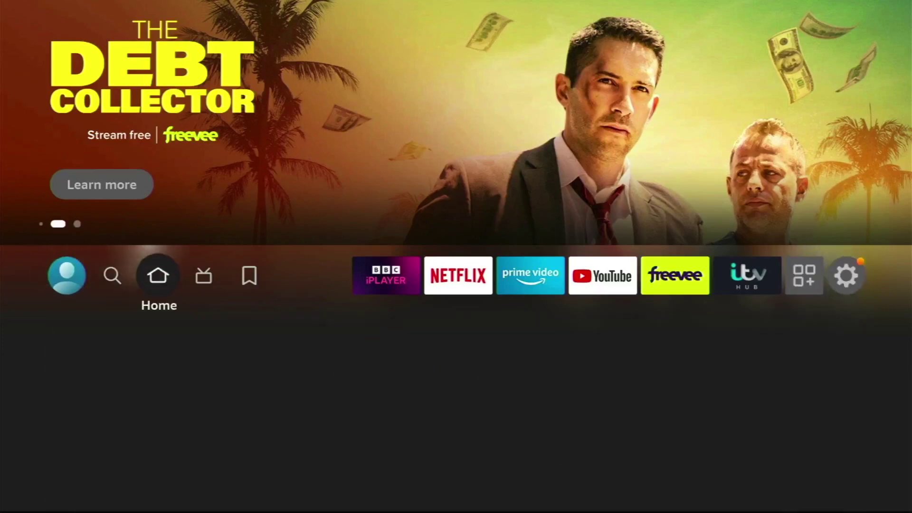
pyautogui.press('Right')
pyautogui.press('Right')
pyautogui.press('Right')
pyautogui.press('Right')
pyautogui.press('Right')
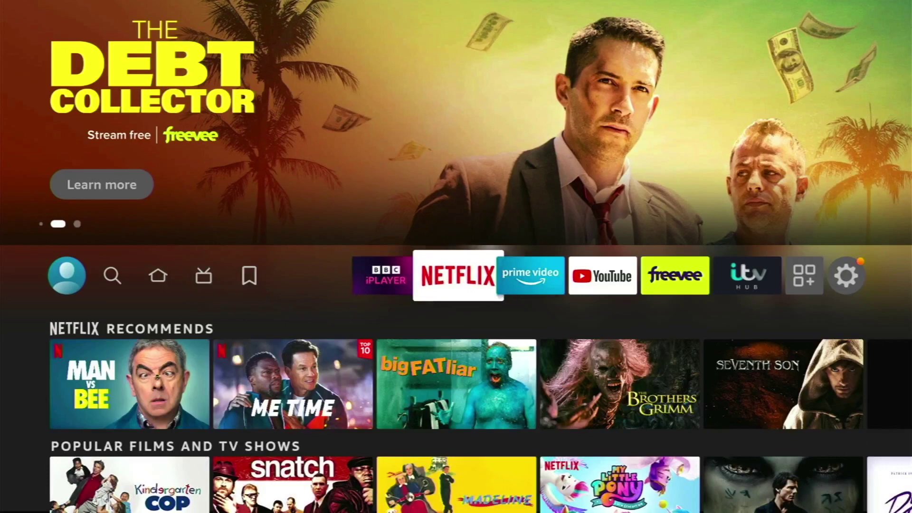
pyautogui.press('Right')
pyautogui.press('Right')
pyautogui.press('Right')
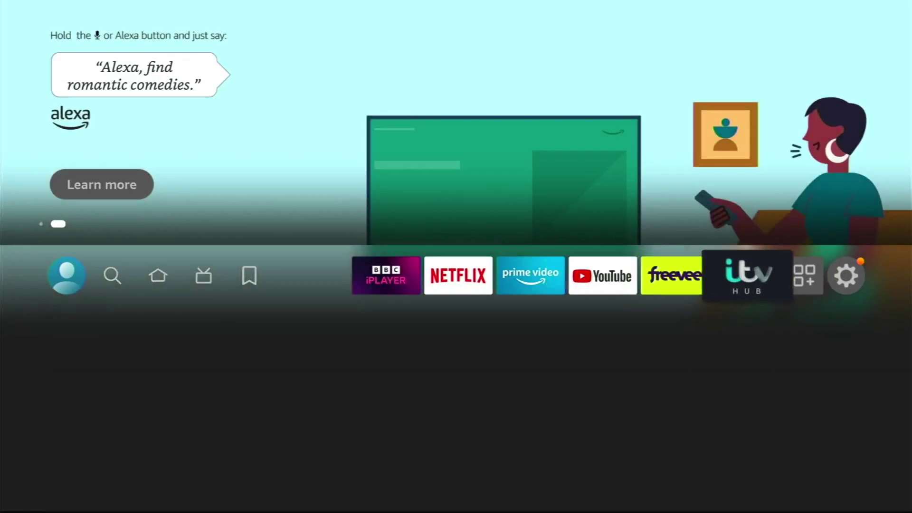
pyautogui.press('Right')
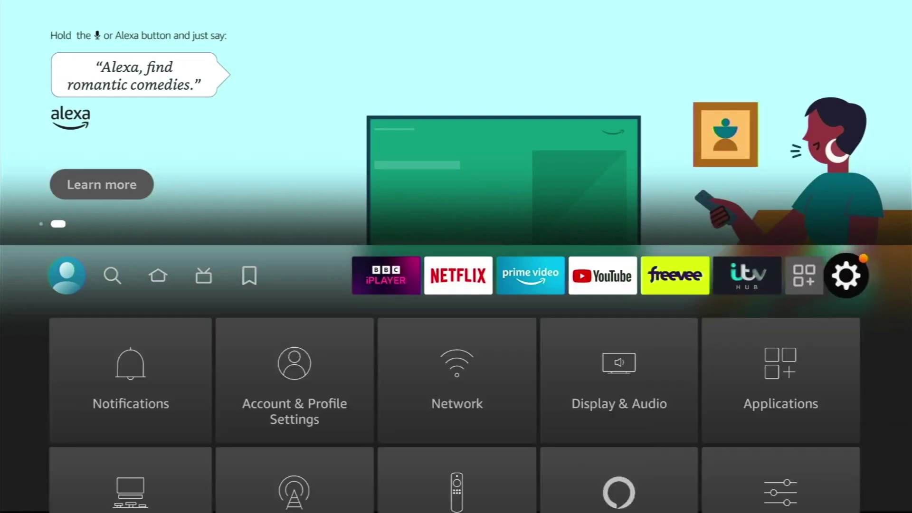
pyautogui.press('Down')
pyautogui.press('Right')
pyautogui.press('Right')
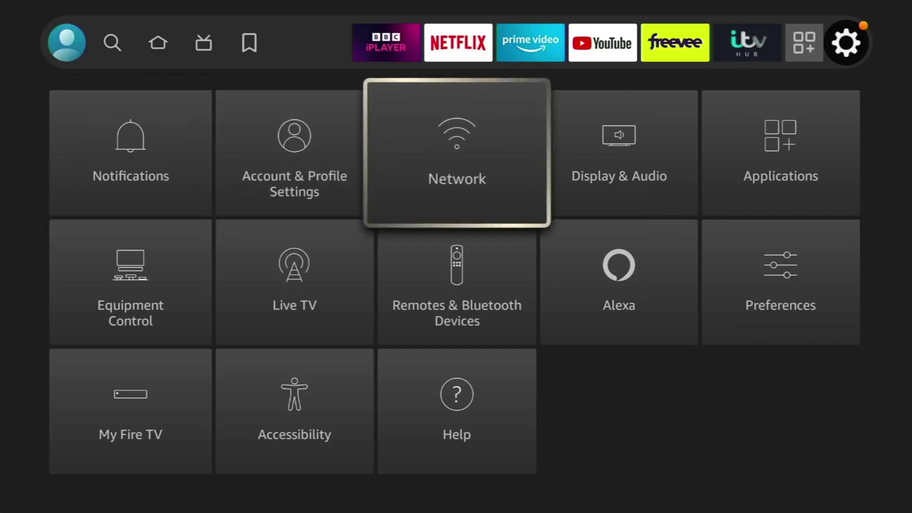
pyautogui.press('Return')
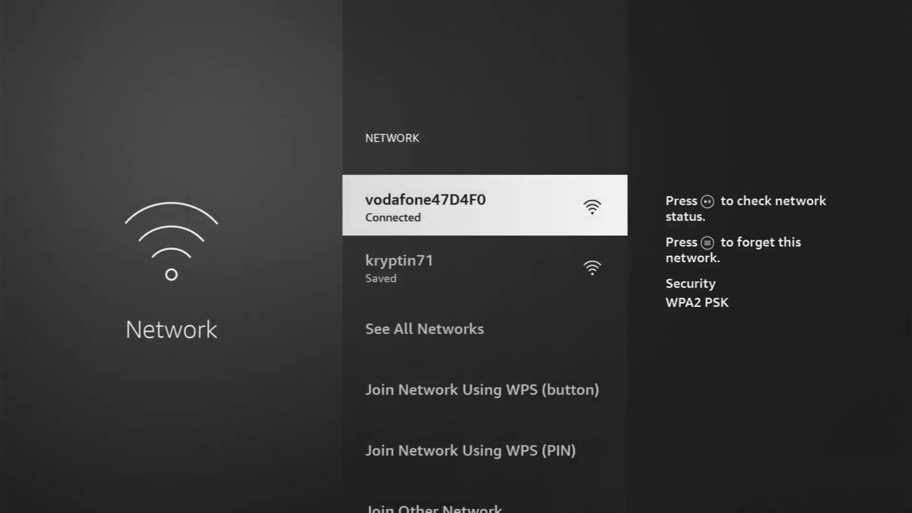
# Show all available Wi-Fi networks and re-scan for more
pyautogui.press('Down')
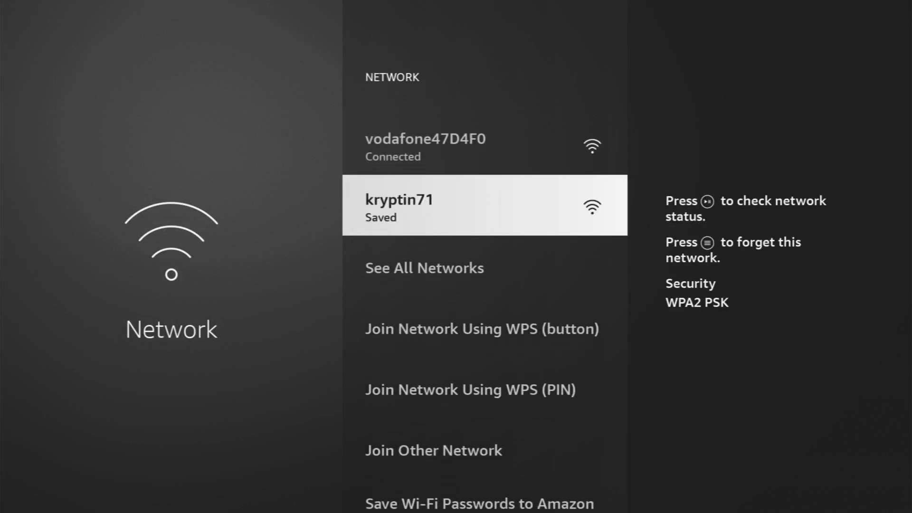
pyautogui.press('Down')
pyautogui.press('Return')
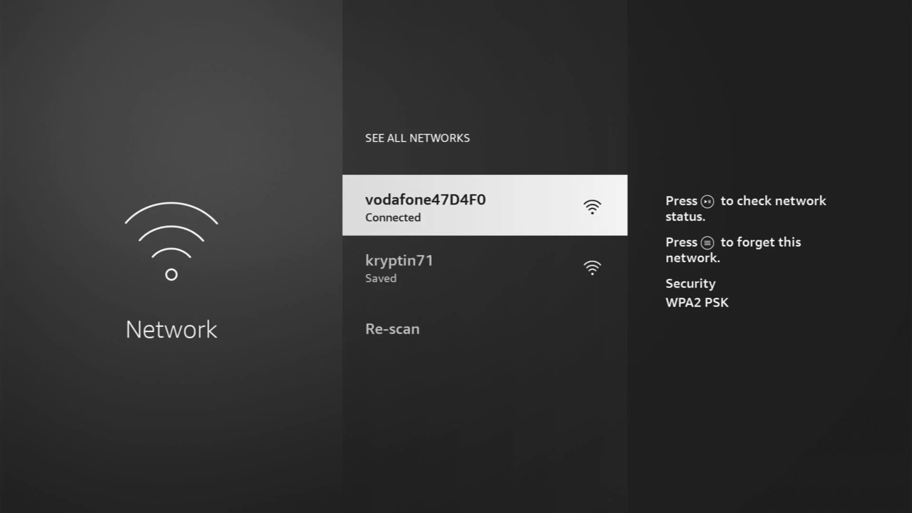
pyautogui.press('Down')
pyautogui.press('Down')
pyautogui.press('Return')
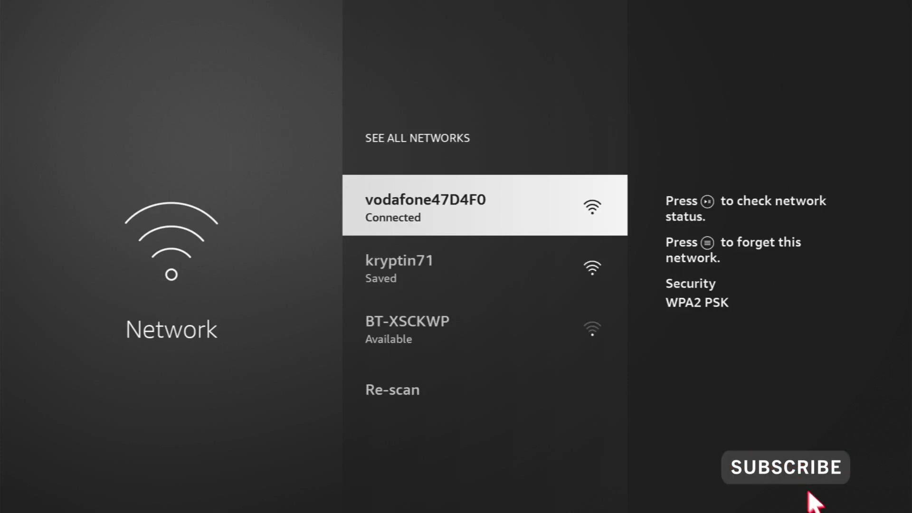
# Return to the network list, check the connection status of vodafone47D4F0 and run its speed test
pyautogui.press('Down')
pyautogui.press('Down')
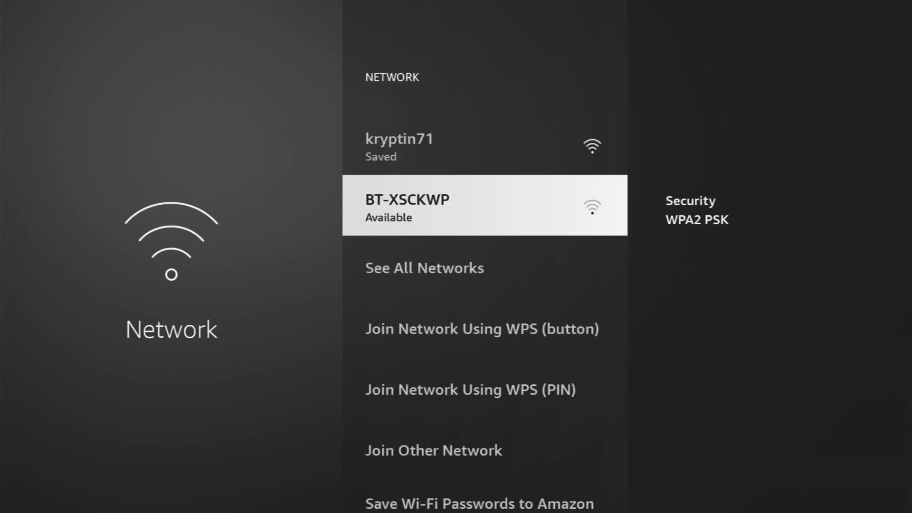
pyautogui.press('Up')
pyautogui.press('Up')
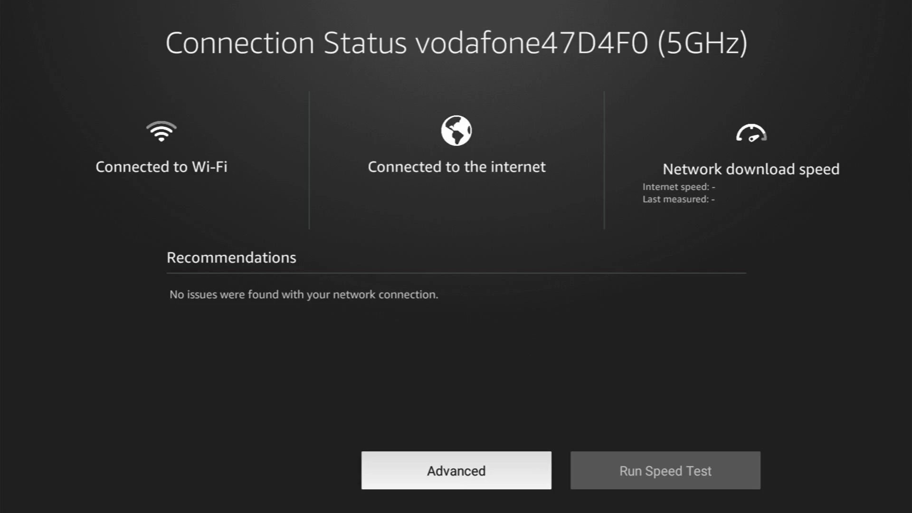
pyautogui.press('Right')
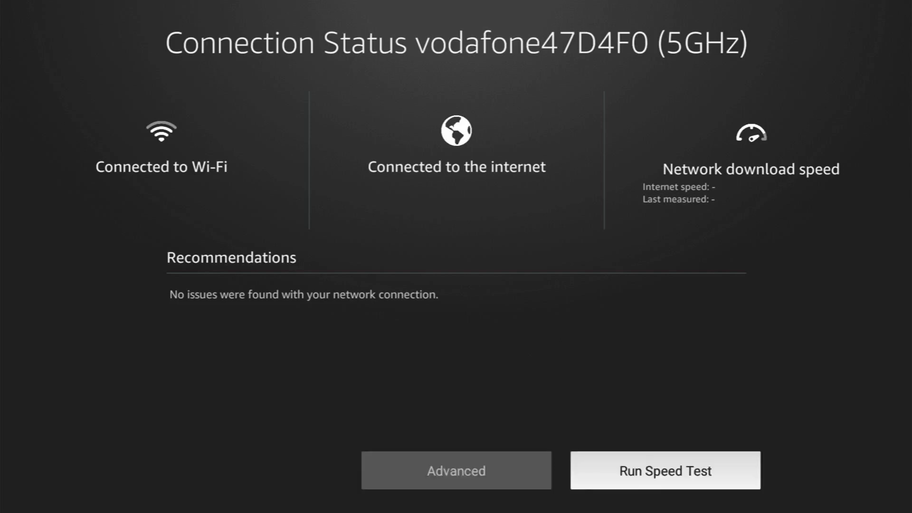
pyautogui.press('Return')
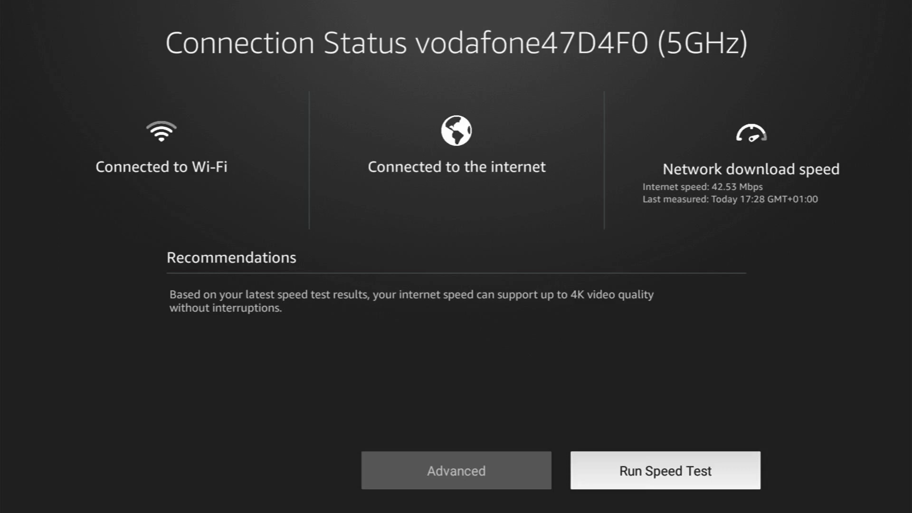
pyautogui.press('Left')
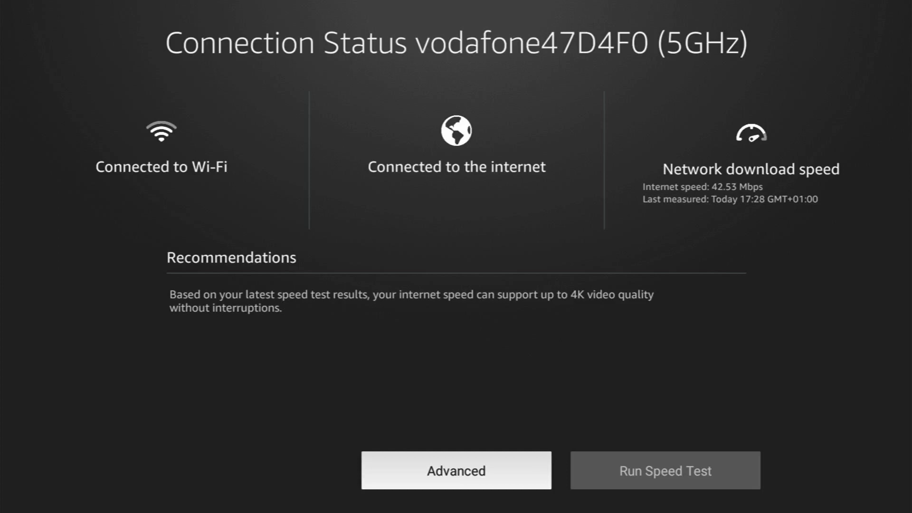
pyautogui.press('Escape')
# Open the connection status of the saved kryptin71 network and run a speed test on it
pyautogui.press('Down')
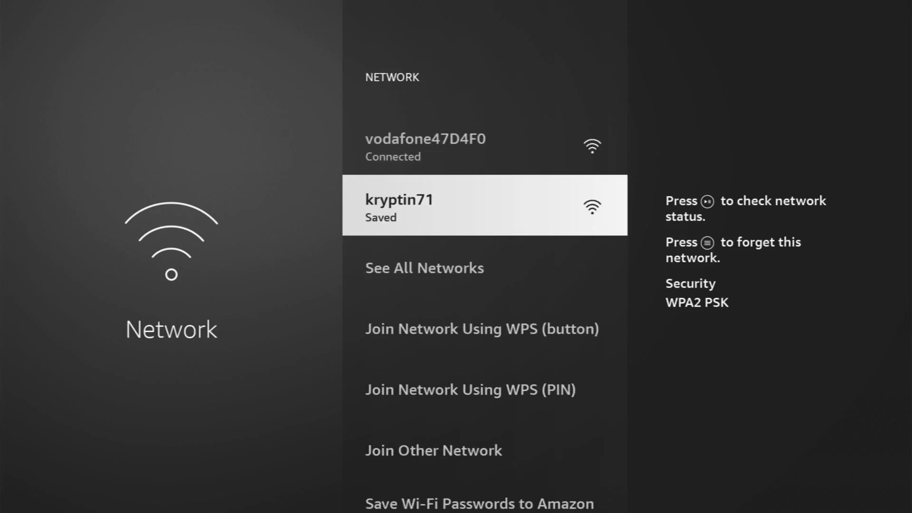
pyautogui.press('XF86AudioPlay')
pyautogui.press('Right')
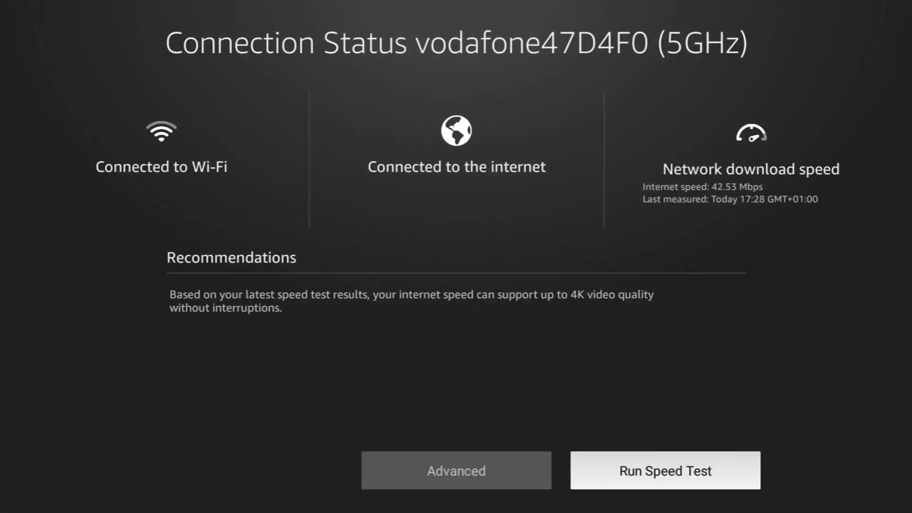
pyautogui.press('Return')
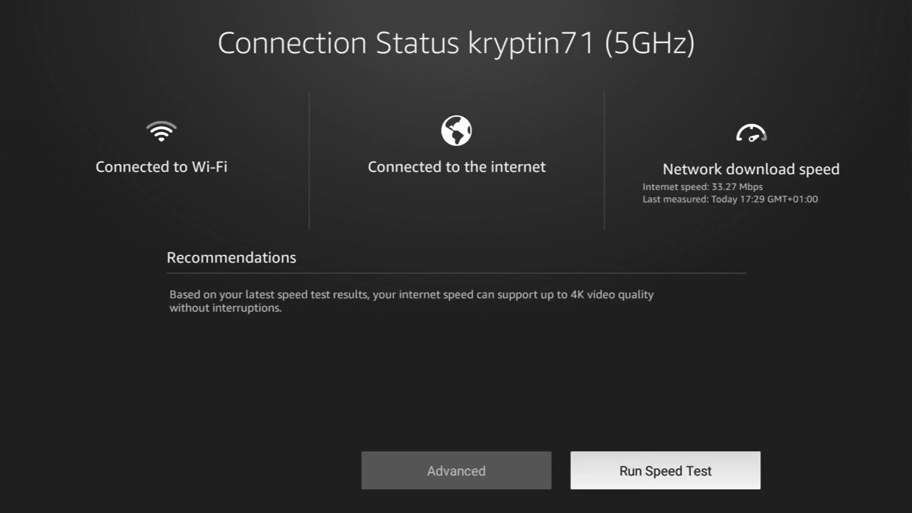
# View the advanced status of the kryptin71 network
pyautogui.press('Left')
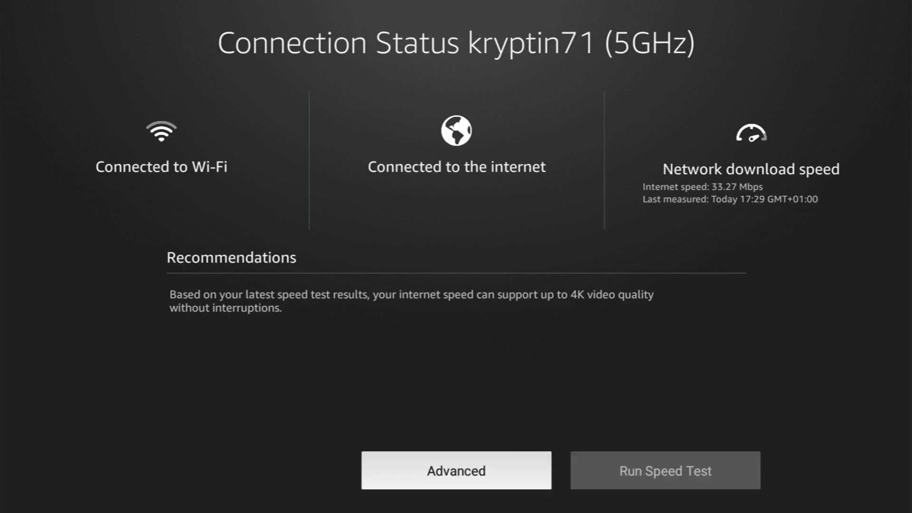
pyautogui.press('Return')
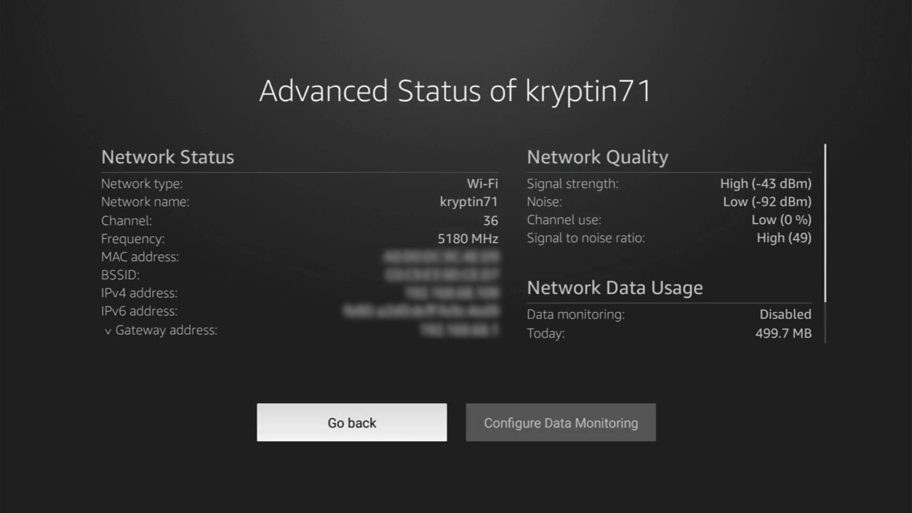
# Open the data monitoring configuration and review the Good, Better and Best video quality options for Prime Video, keeping Best
pyautogui.press('Right')
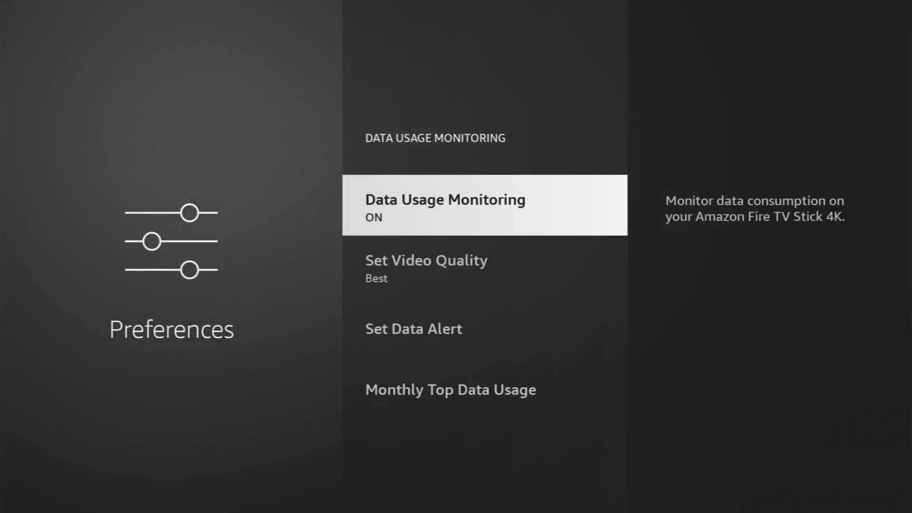
pyautogui.press('Down')
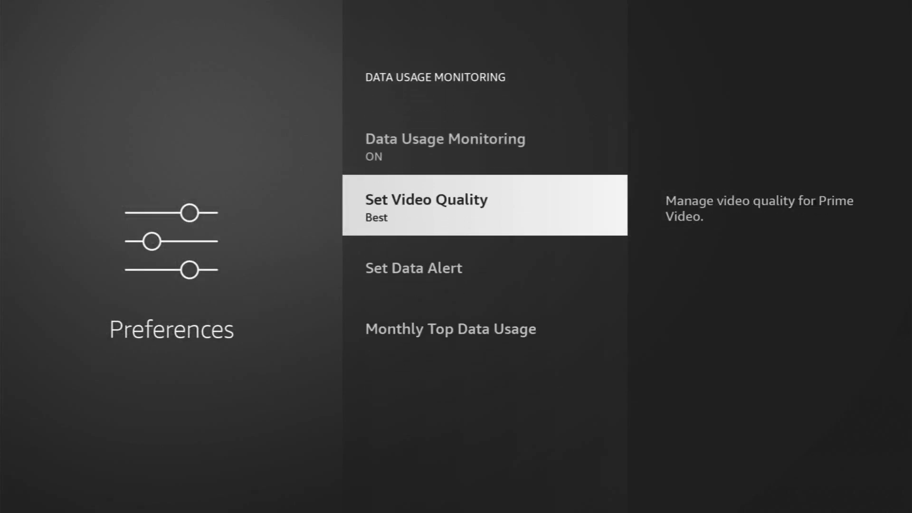
pyautogui.press('Return')
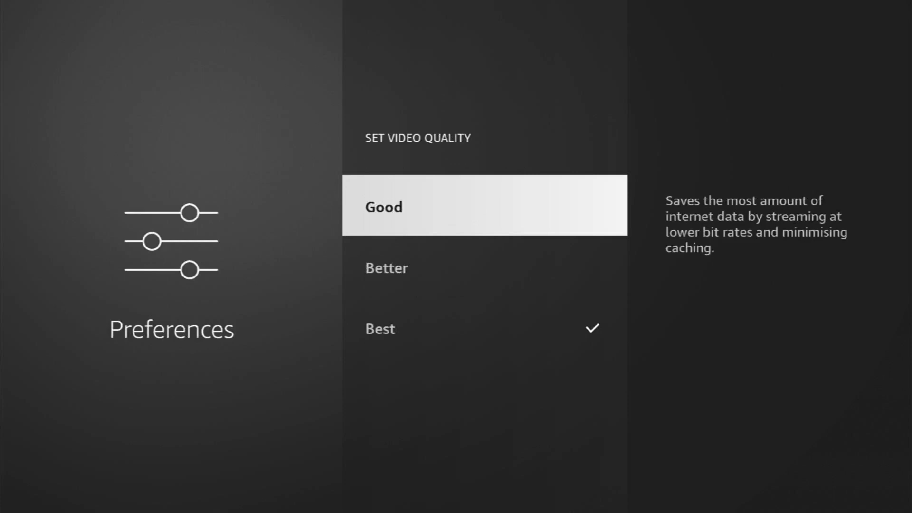
pyautogui.press('Down')
pyautogui.press('Down')
pyautogui.press('Up')
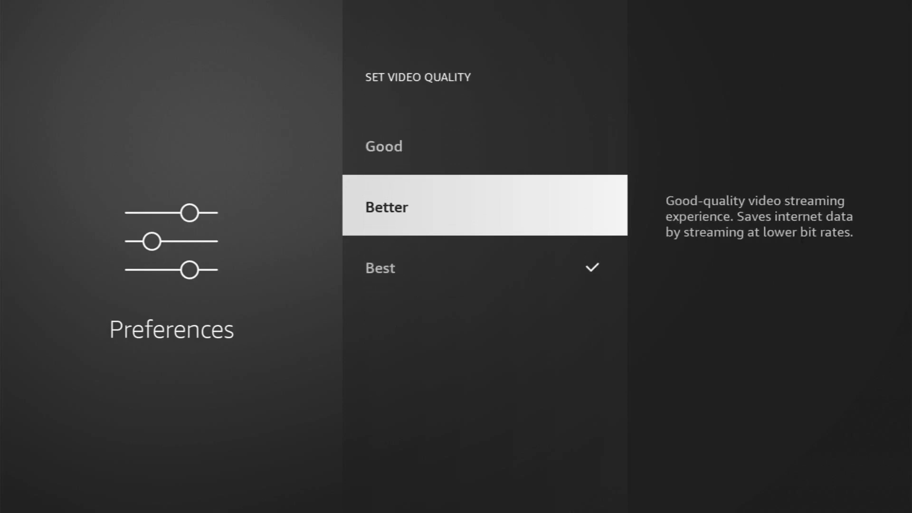
pyautogui.press('Up')
pyautogui.press('Escape')
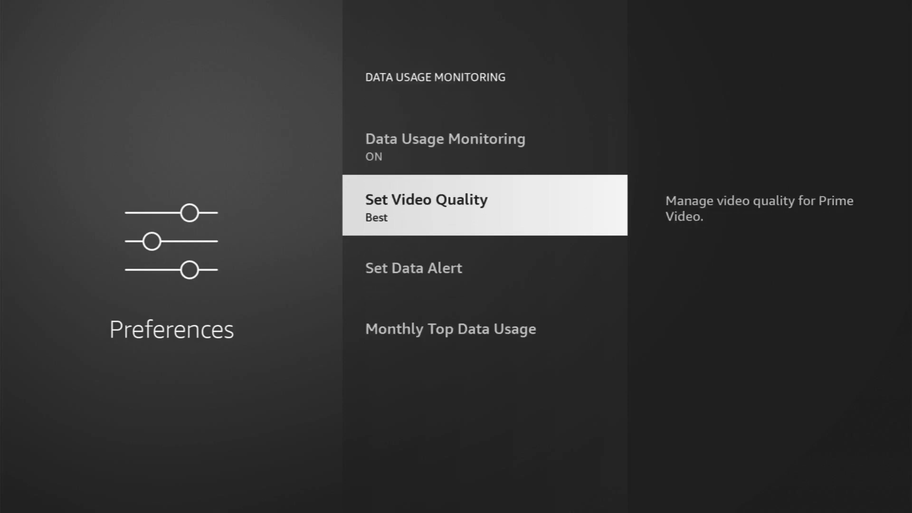
# View the data limit entry for the data alert and leave it without setting a limit
pyautogui.press('Down')
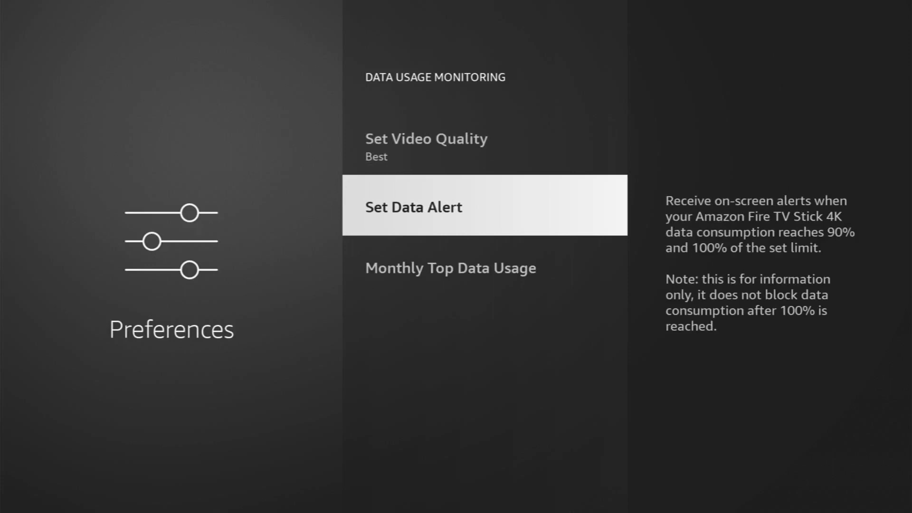
pyautogui.press('Return')
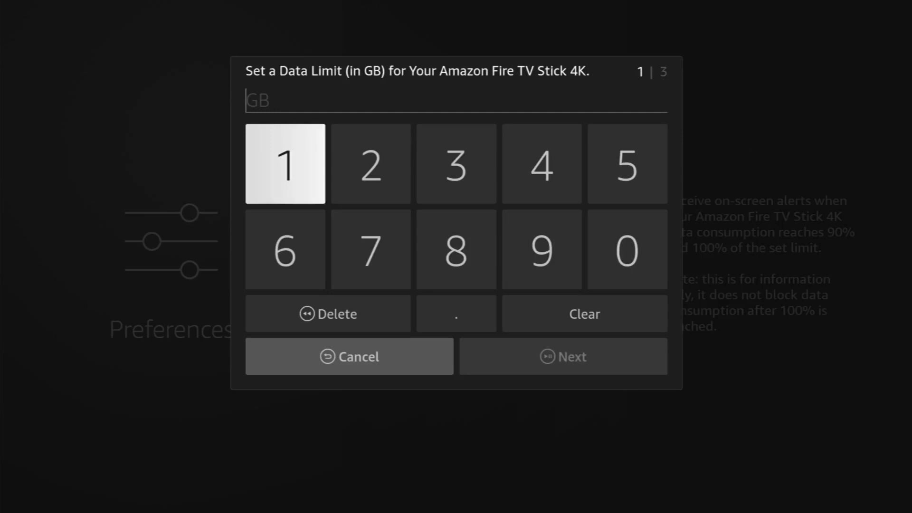
pyautogui.press('Escape')
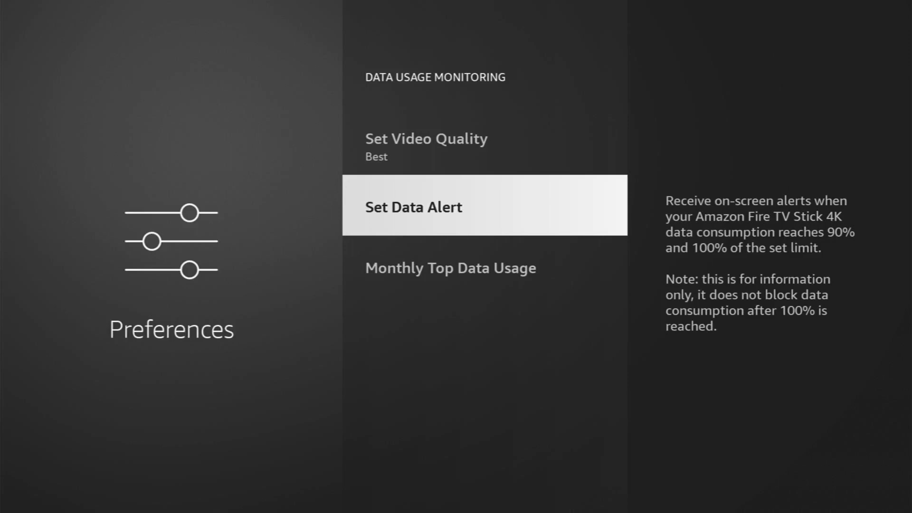
# View the monthly top data usage by app
pyautogui.press('Down')
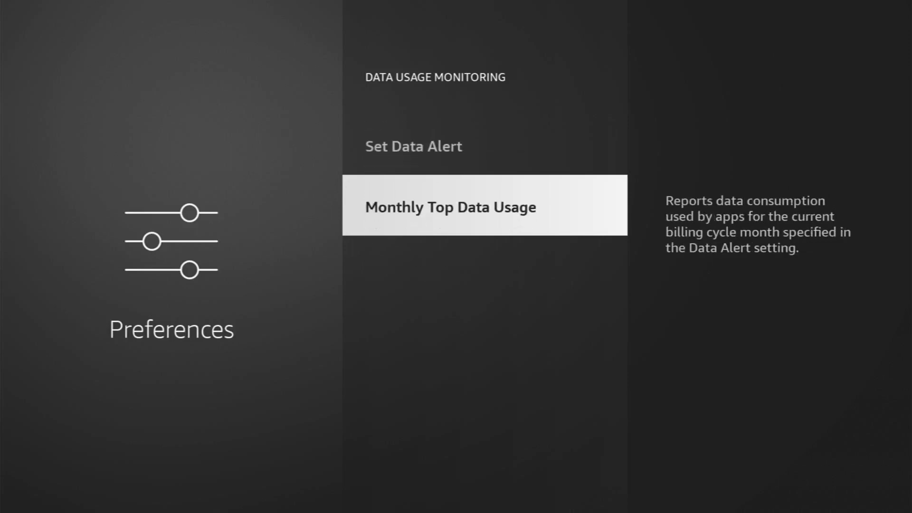
pyautogui.press('Return')
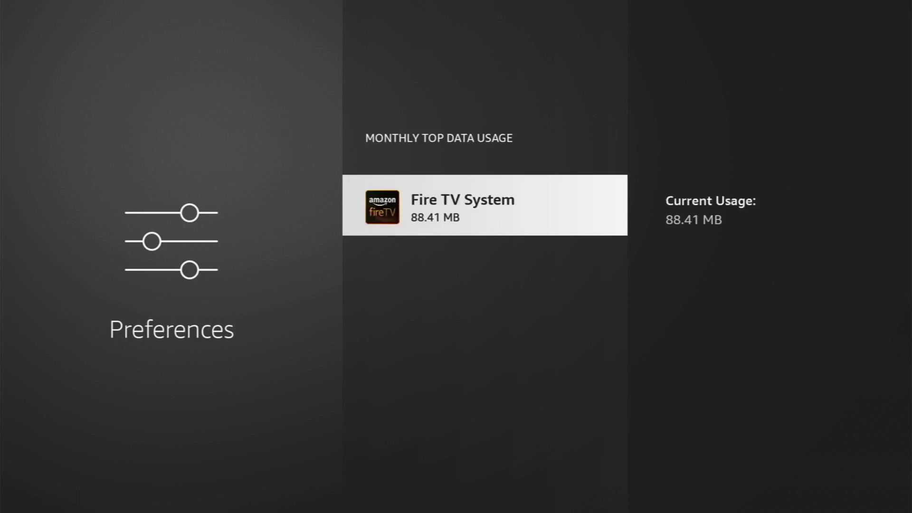
pyautogui.press('Escape')
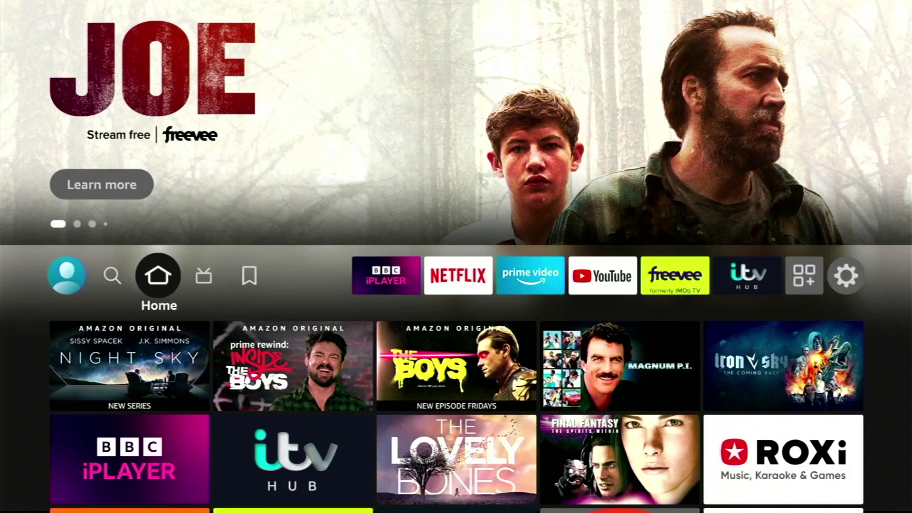
# Check the device's available internal storage in the My Fire TV About information and return to the settings overview
pyautogui.press('Left')
pyautogui.press('Left')
pyautogui.press('Left')
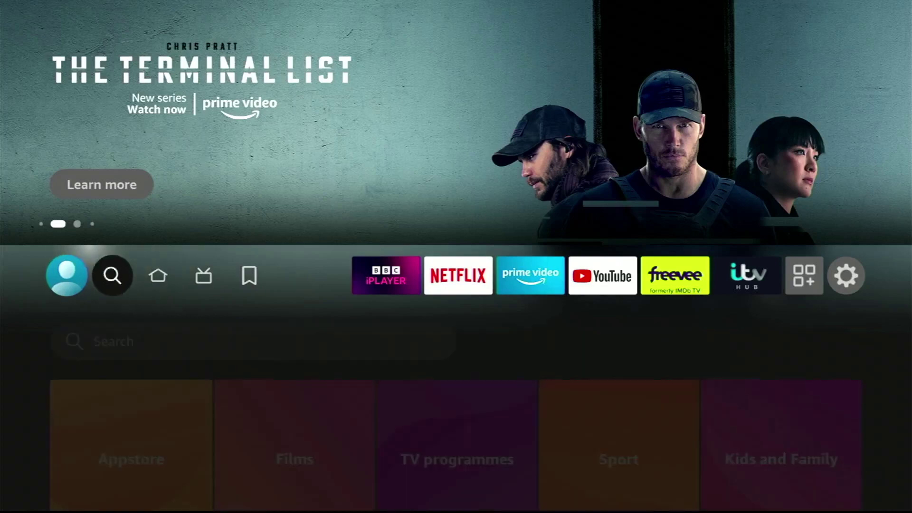
pyautogui.press('Down')
pyautogui.press('Down')
pyautogui.press('Down')
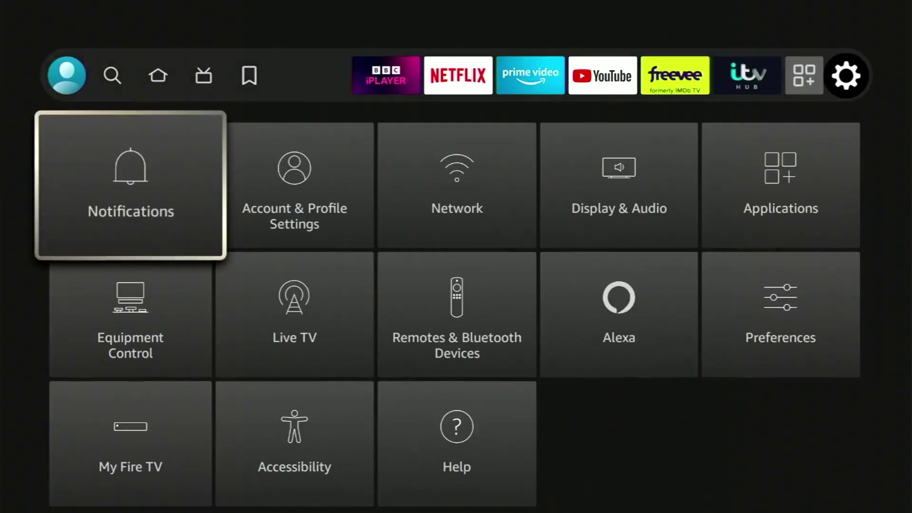
pyautogui.press('Return')
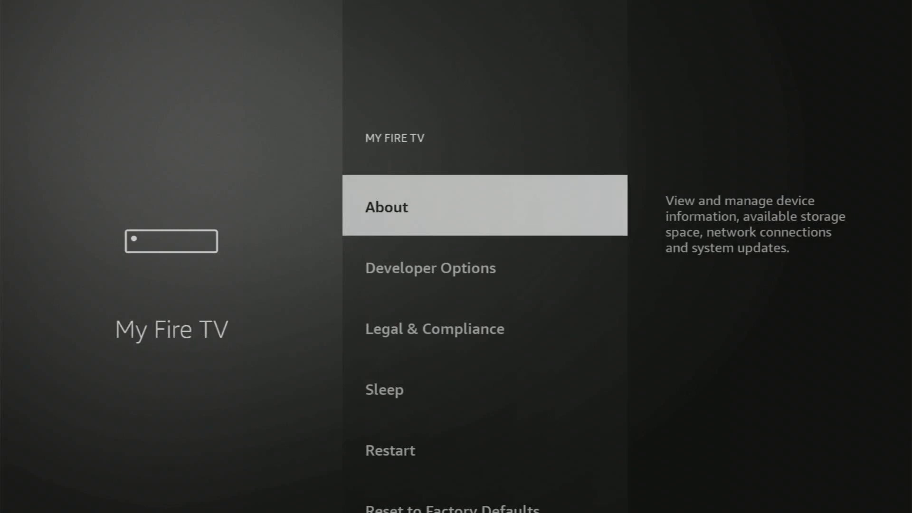
pyautogui.press('Return')
pyautogui.press('Down')
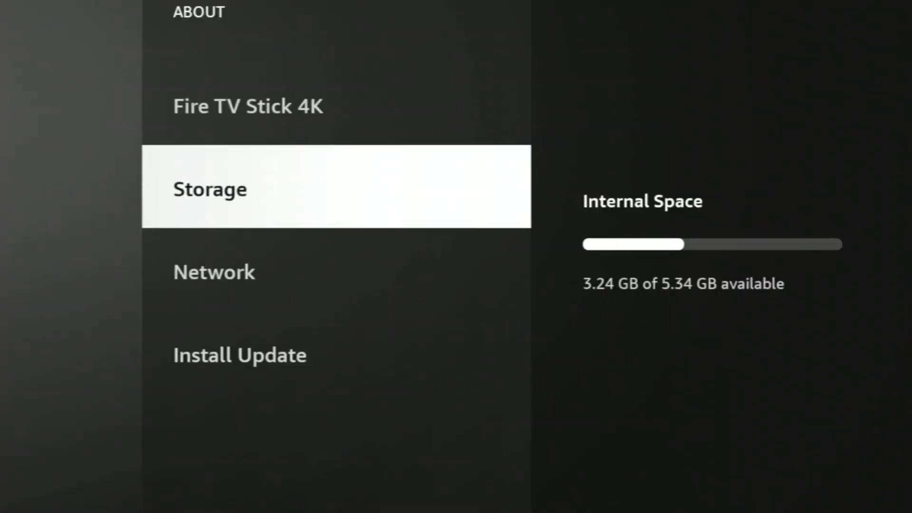
pyautogui.press('Escape')
pyautogui.press('Escape')
# Open the Manage Installed Applications list in the Applications settings
pyautogui.press('Up')
pyautogui.press('Up')
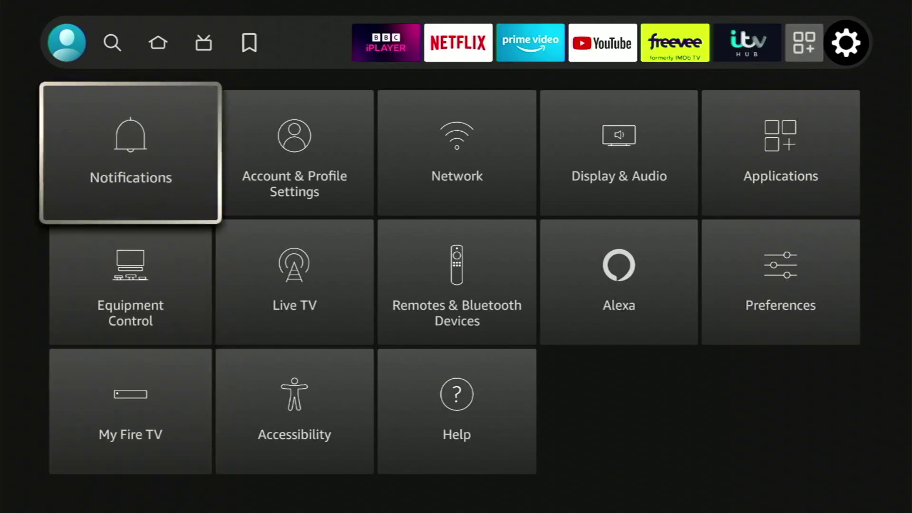
pyautogui.press('Right')
pyautogui.press('Right')
pyautogui.press('Right')
pyautogui.press('Right')
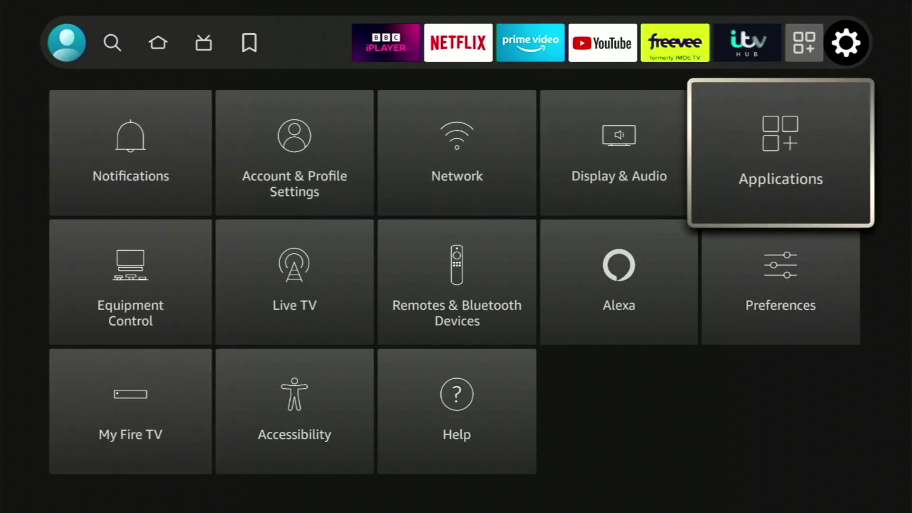
pyautogui.press('Return')
pyautogui.press('Down')
pyautogui.press('Down')
pyautogui.press('Down')
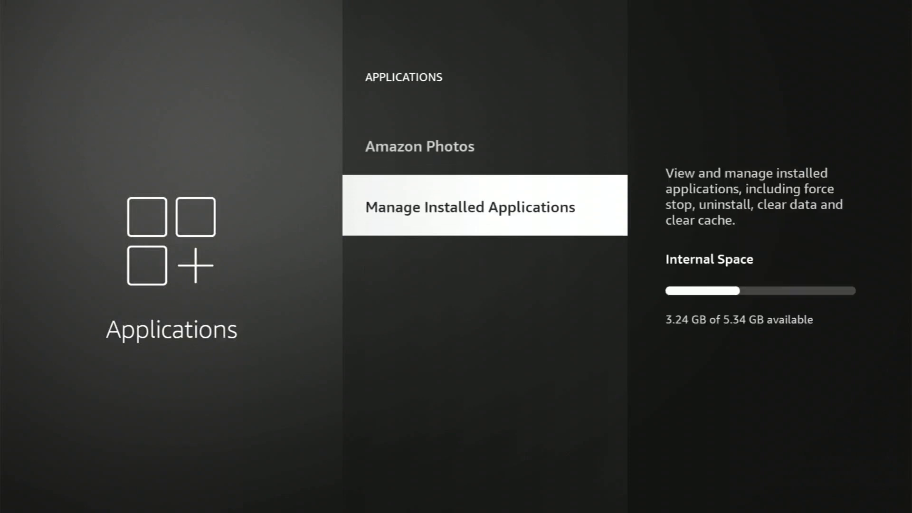
pyautogui.press('Return')
# Examine the size, data and cache details of the installed apps down to Screensaver, and return to the Home screen
pyautogui.press('Down')
pyautogui.press('Down')
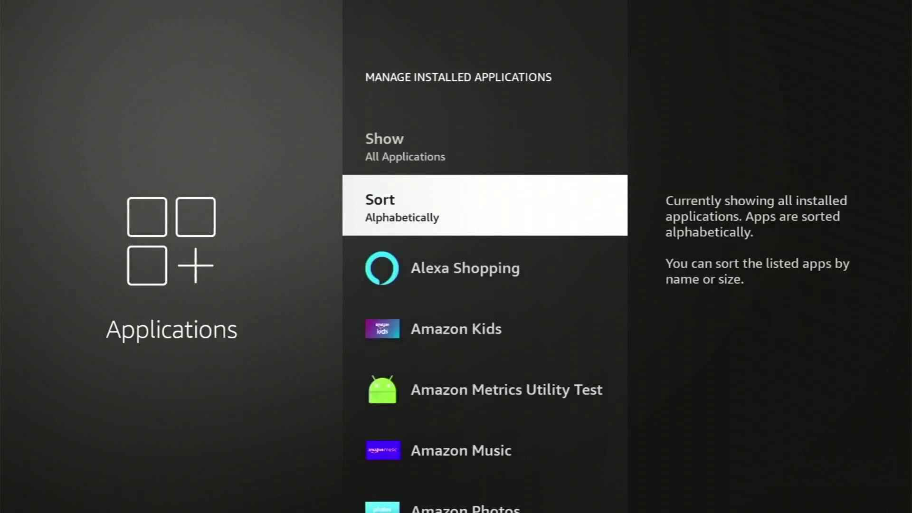
pyautogui.press('Down')
pyautogui.press('Down')
pyautogui.press('Down')
pyautogui.press('Down')
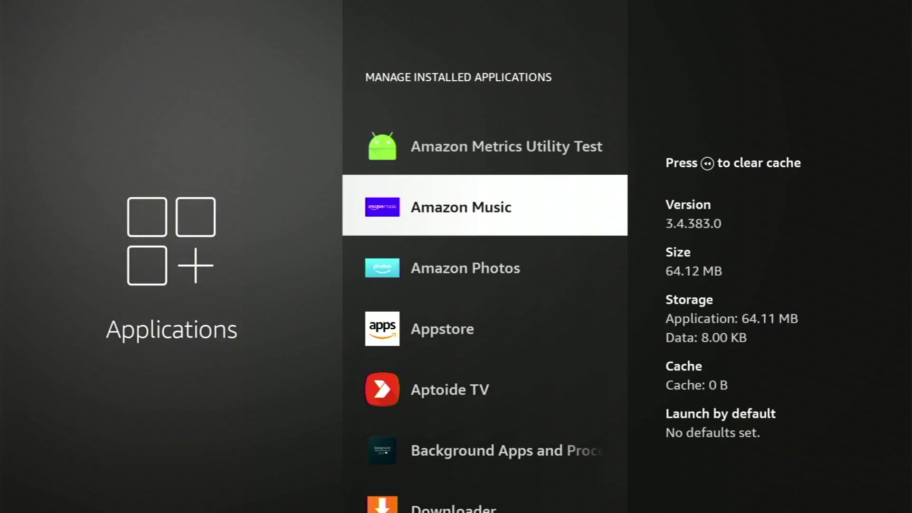
pyautogui.press('Down')
pyautogui.press('Down')
pyautogui.press('Down')
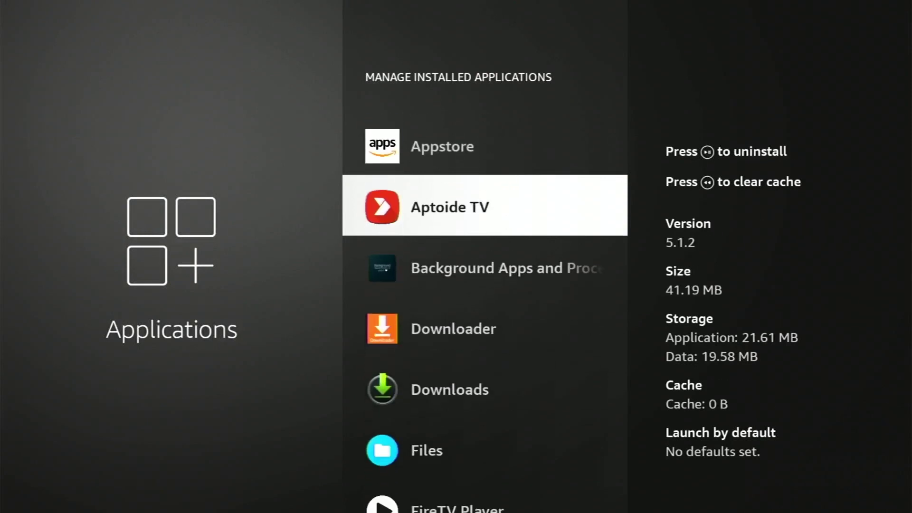
pyautogui.press('Down')
pyautogui.press('Down')
pyautogui.press('Down')
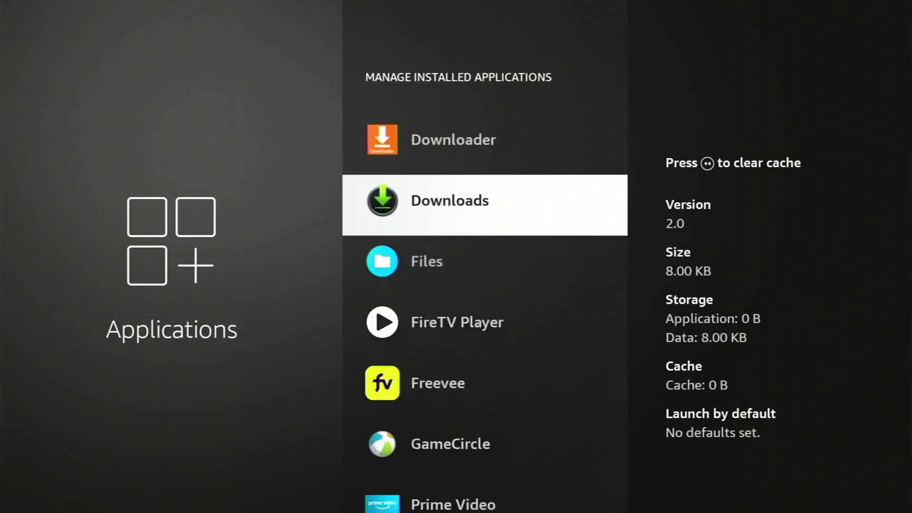
pyautogui.press('Down')
pyautogui.press('Down')
pyautogui.press('Down')
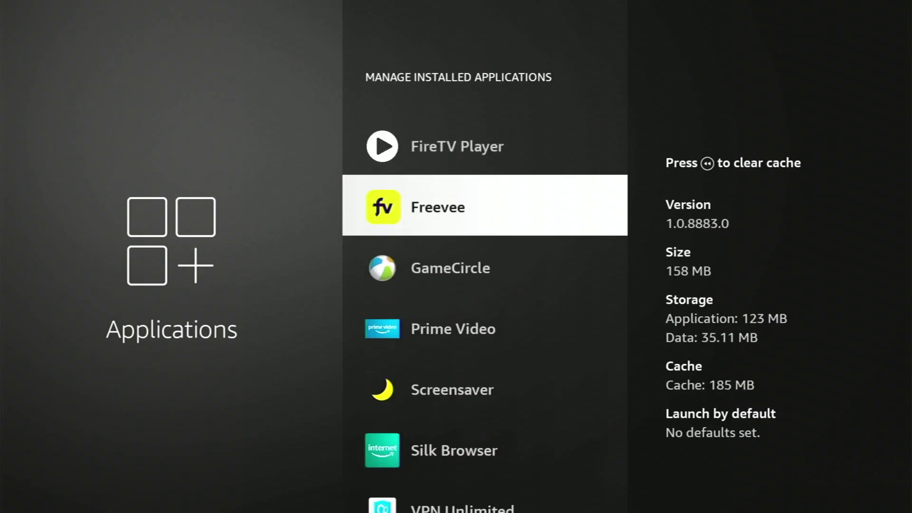
pyautogui.press('Down')
pyautogui.press('Down')
pyautogui.press('Down')
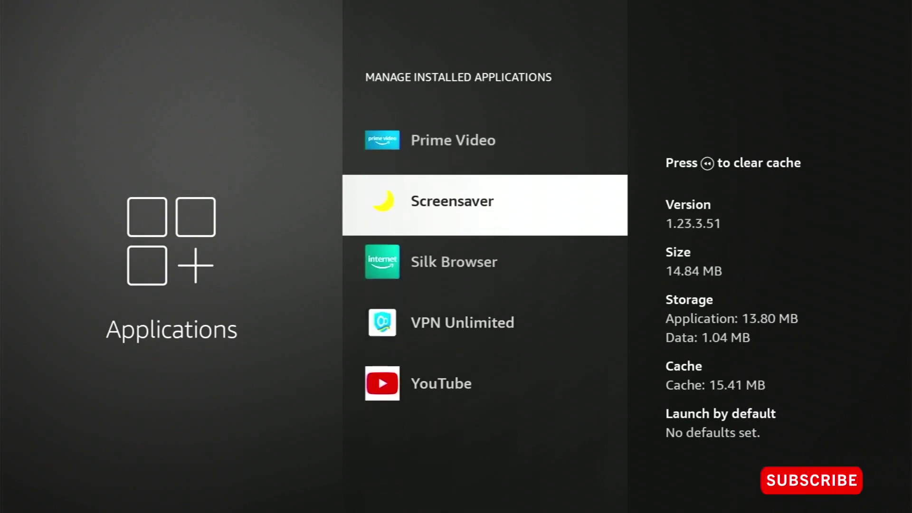
pyautogui.press('Escape')
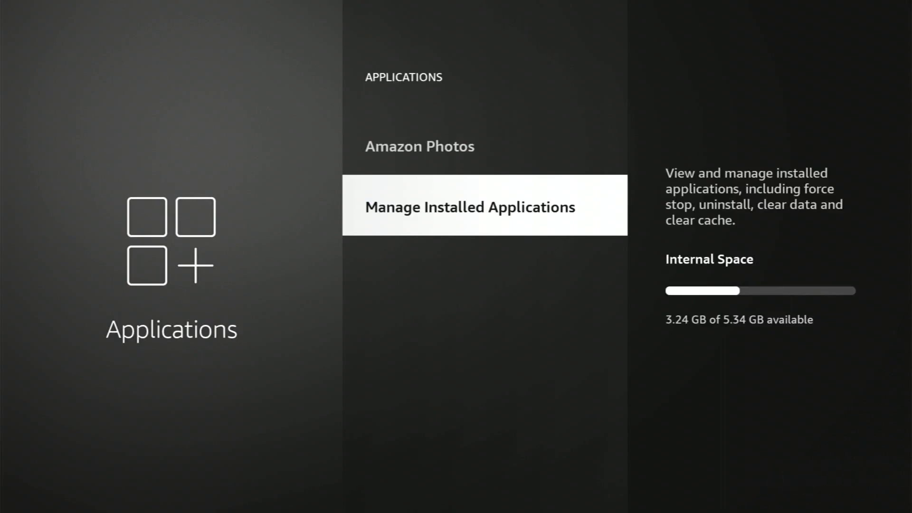
pyautogui.press('Escape')
pyautogui.press('Home')
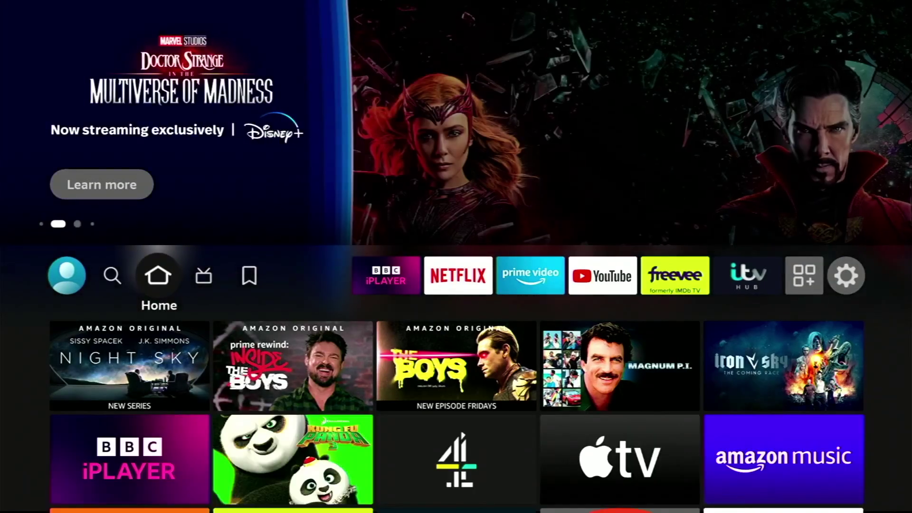
# Reopen the list of installed applications from the Applications settings on the Home screen
pyautogui.press('Left')
pyautogui.press('Left')
pyautogui.press('Left')
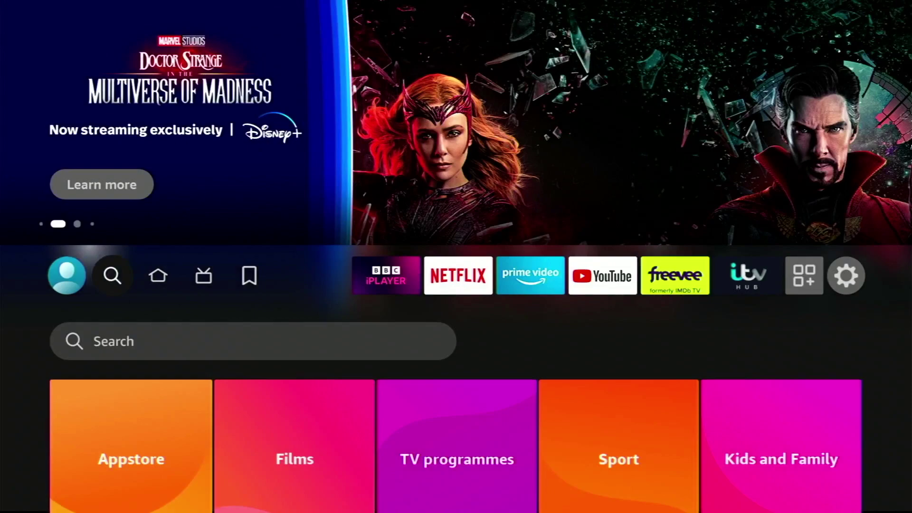
pyautogui.press('Down')
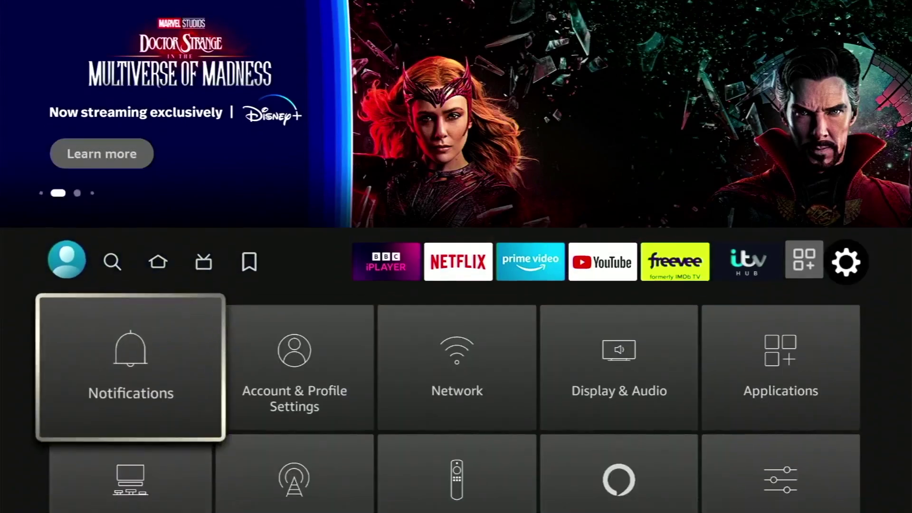
pyautogui.press('Right')
pyautogui.press('Right')
pyautogui.press('Right')
pyautogui.press('Right')
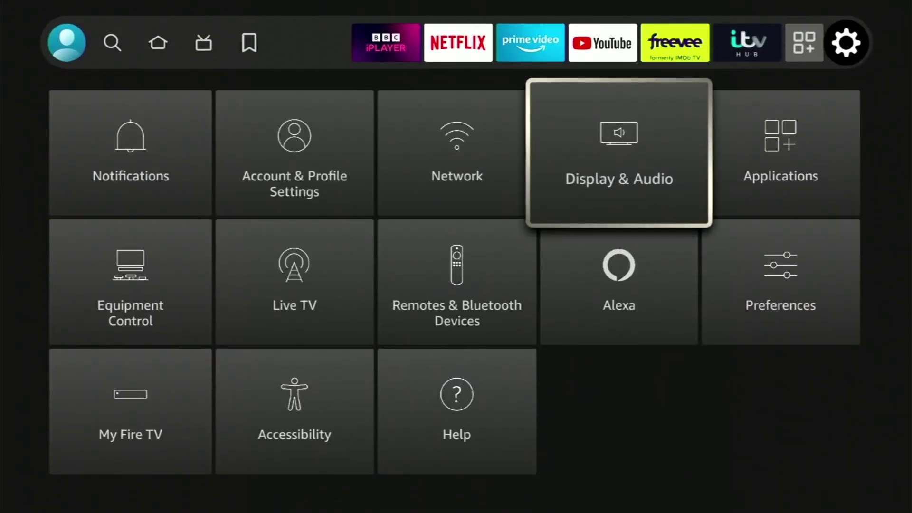
pyautogui.press('Return')
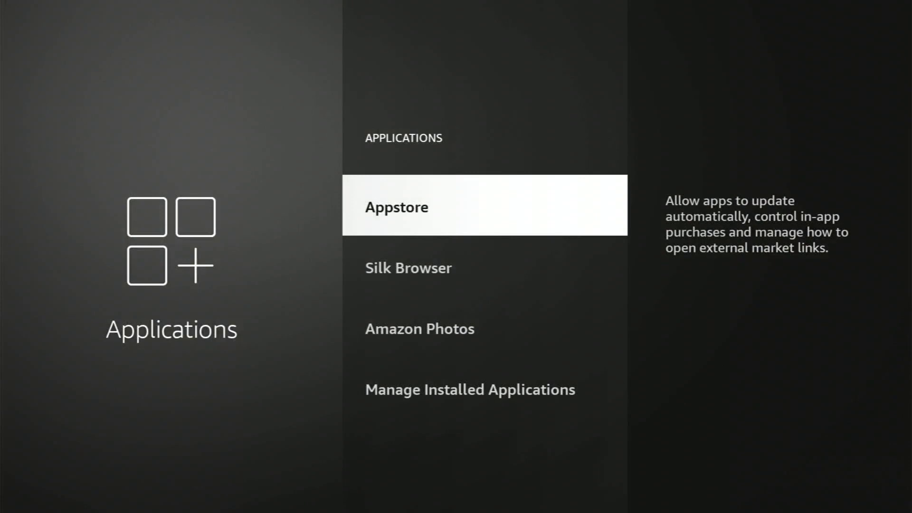
pyautogui.press('Down')
pyautogui.press('Down')
pyautogui.press('Down')
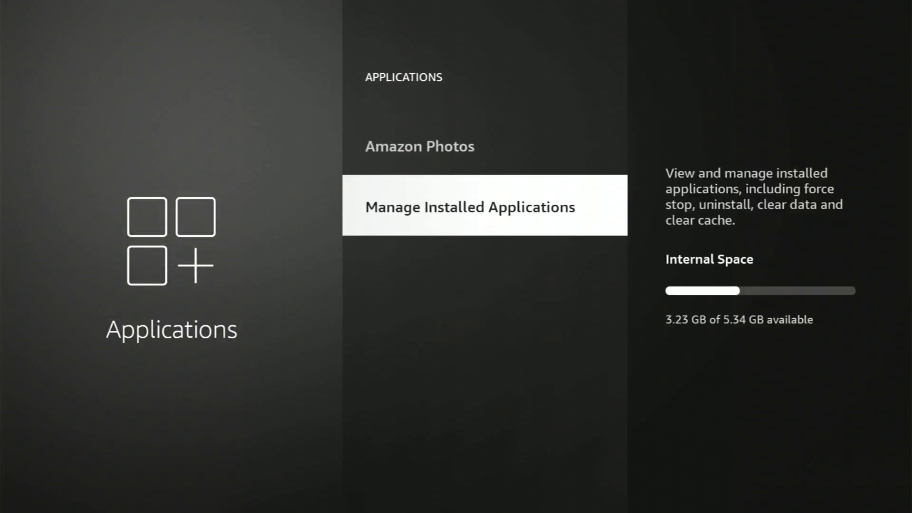
pyautogui.press('Return')
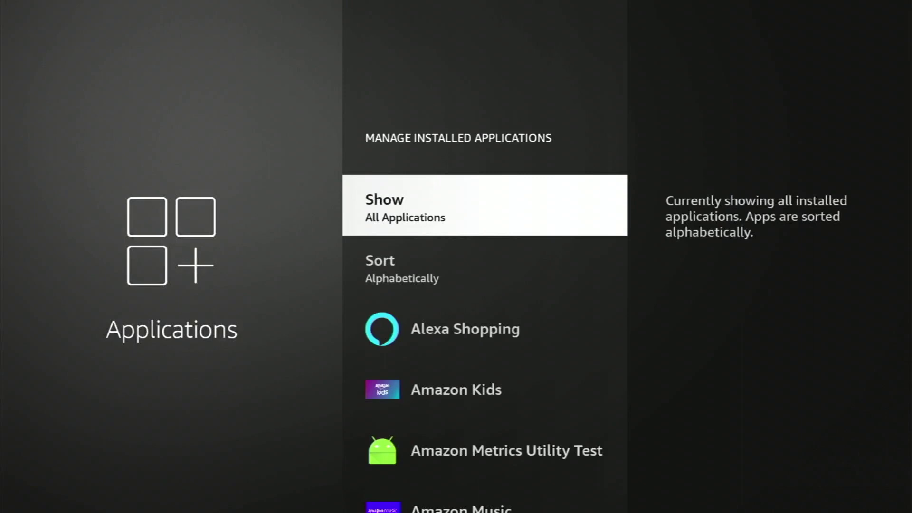
# Examine the size, data and cache details of the alphabetically sorted apps down to Downloader
pyautogui.press('Down')
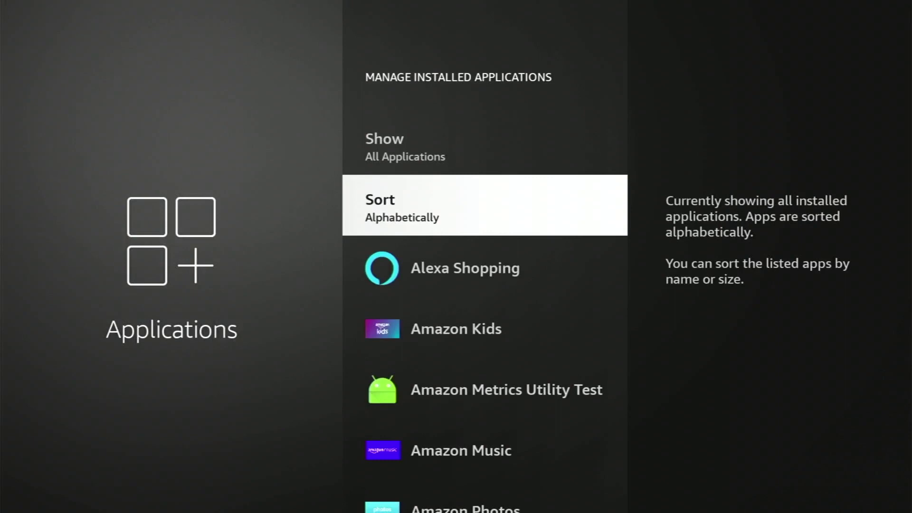
pyautogui.press('Down')
pyautogui.press('Down')
pyautogui.press('Down')
pyautogui.press('Down')
pyautogui.press('Down')
pyautogui.press('Down')
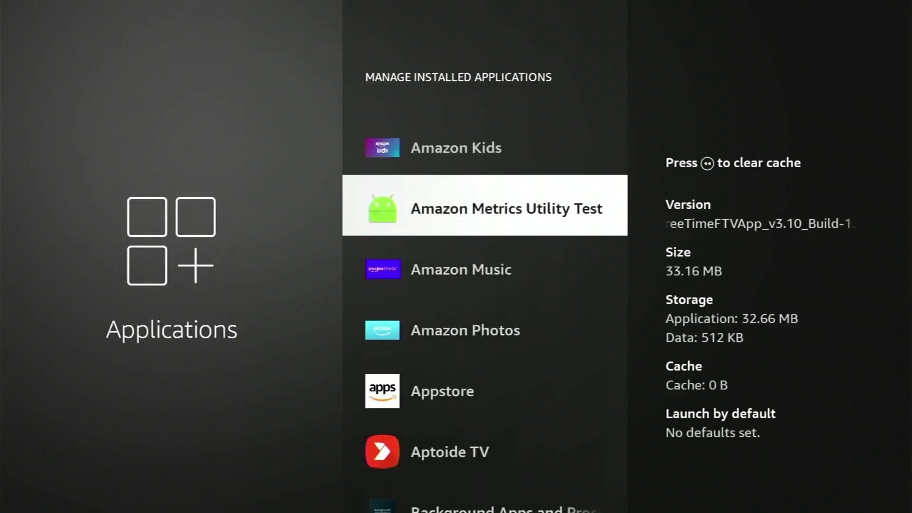
pyautogui.press('Down')
pyautogui.press('Down')
pyautogui.press('Down')
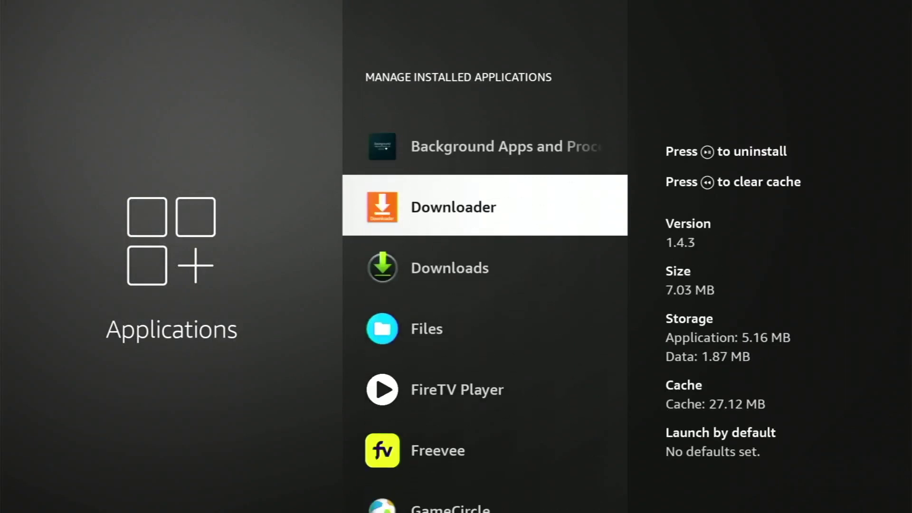
# Sort the list of installed applications by app size
pyautogui.press('Up')
pyautogui.press('Up')
pyautogui.press('Up')
pyautogui.press('Up')
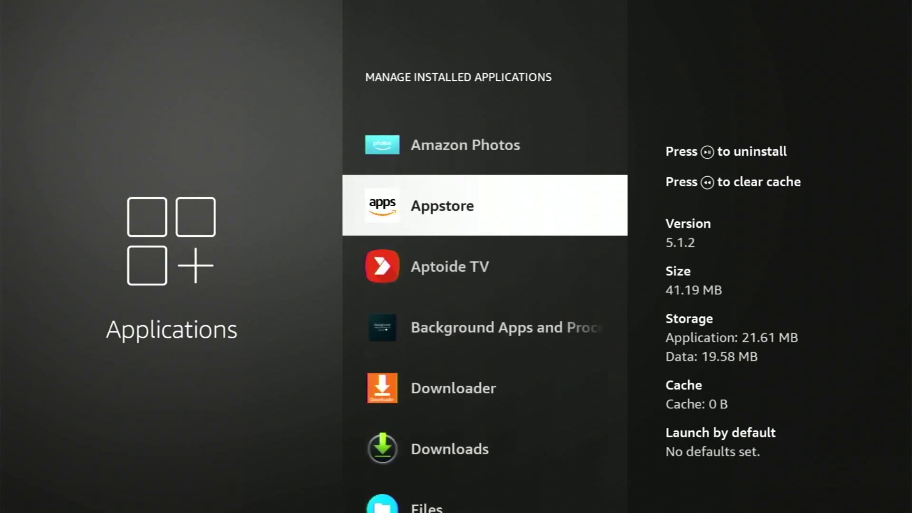
pyautogui.press('Up')
pyautogui.press('Up')
pyautogui.press('Up')
pyautogui.press('Up')
pyautogui.press('Up')
pyautogui.press('Up')
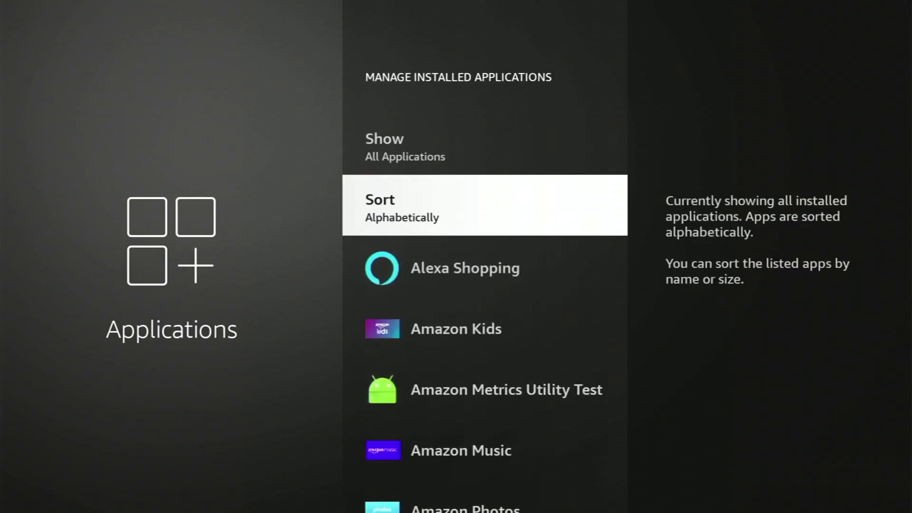
pyautogui.press('Down')
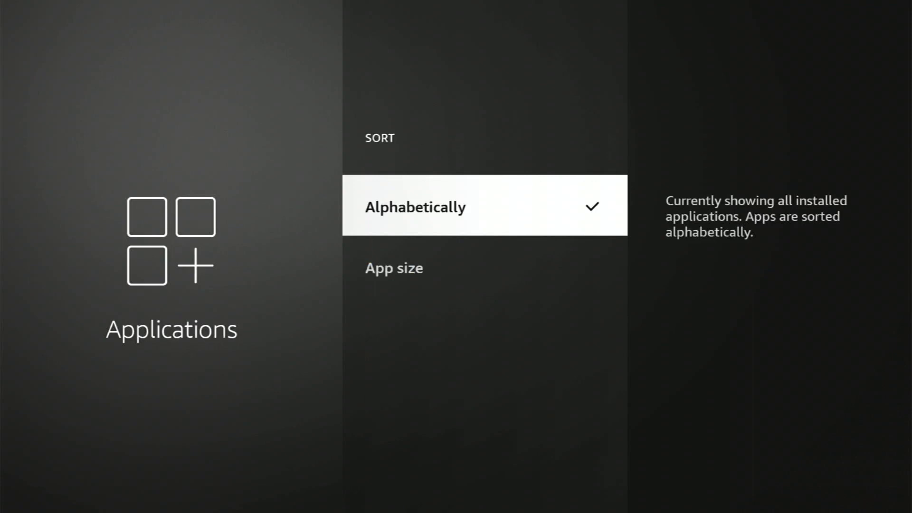
pyautogui.press('Down')
pyautogui.press('Return')
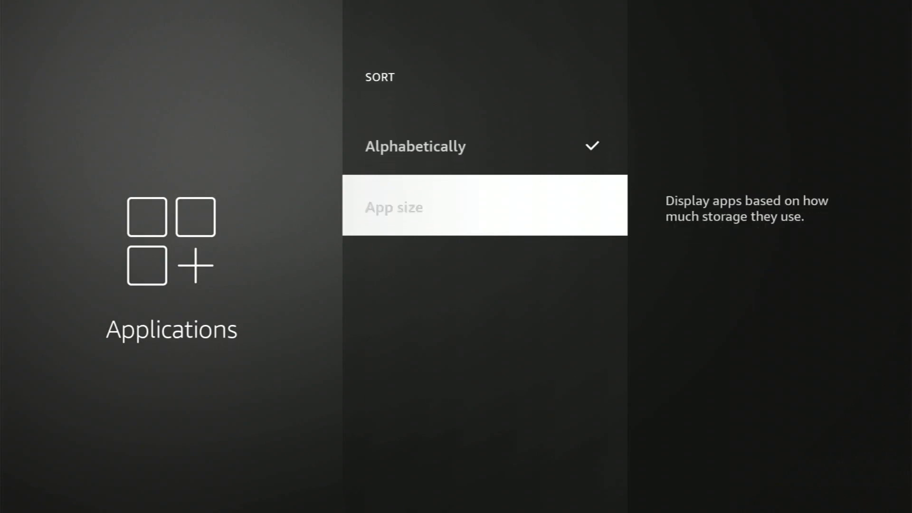
# Examine the storage and cache details of the size-sorted apps from Freevee down to Background Apps and Process List
pyautogui.press('Down')
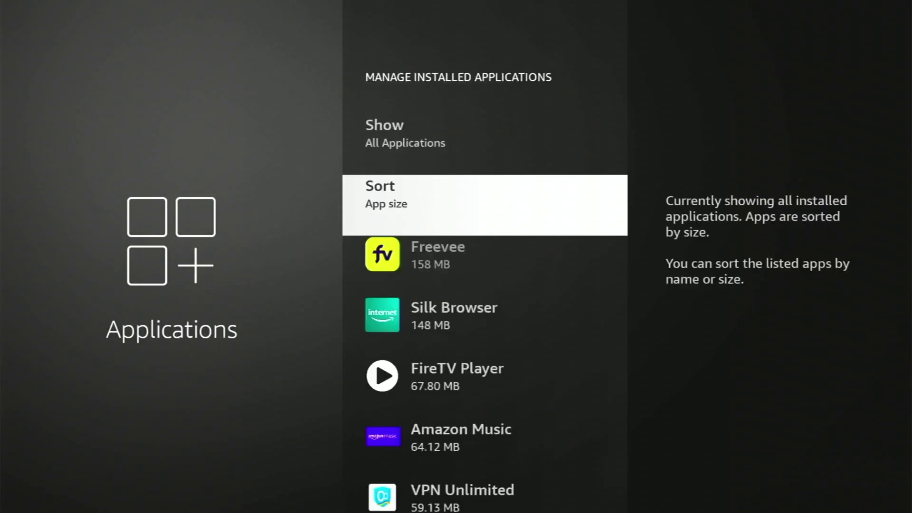
pyautogui.press('Down')
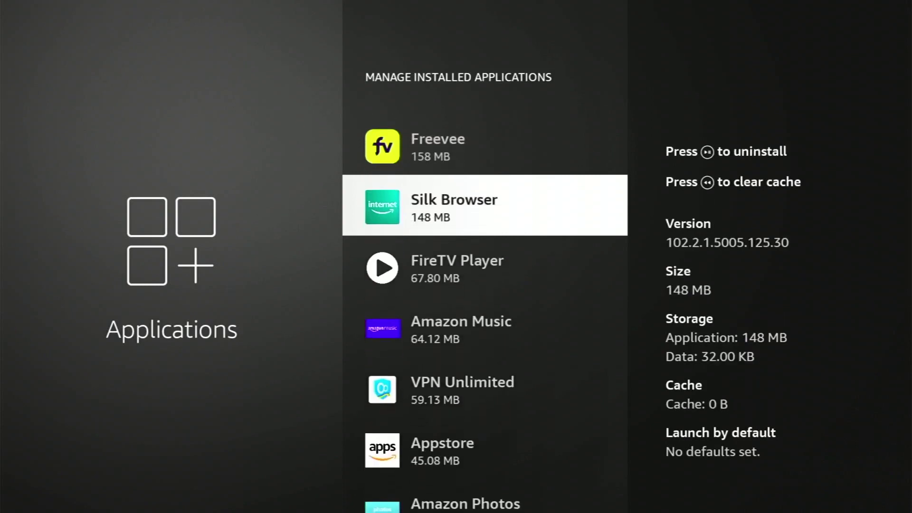
pyautogui.press('Down')
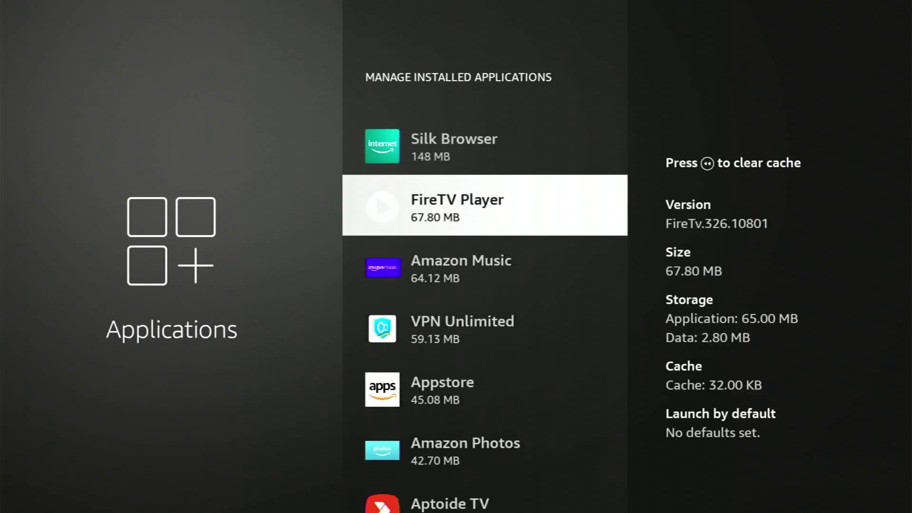
pyautogui.press('Down')
pyautogui.press('Down')
pyautogui.press('Down')
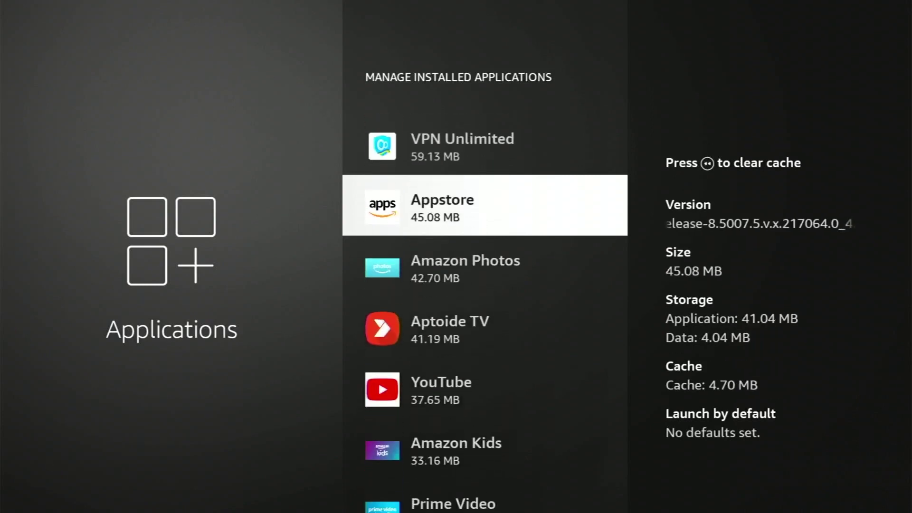
pyautogui.press('Down')
pyautogui.press('Down')
pyautogui.press('Down')
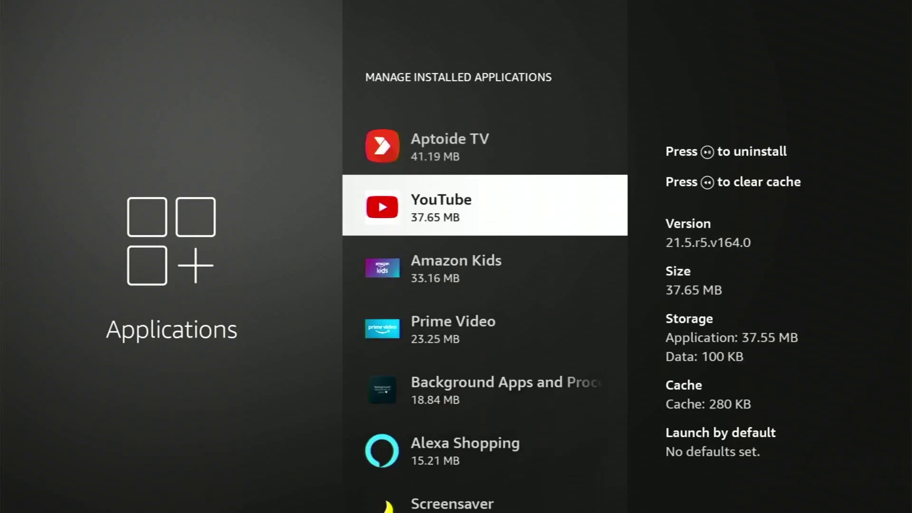
pyautogui.press('Down')
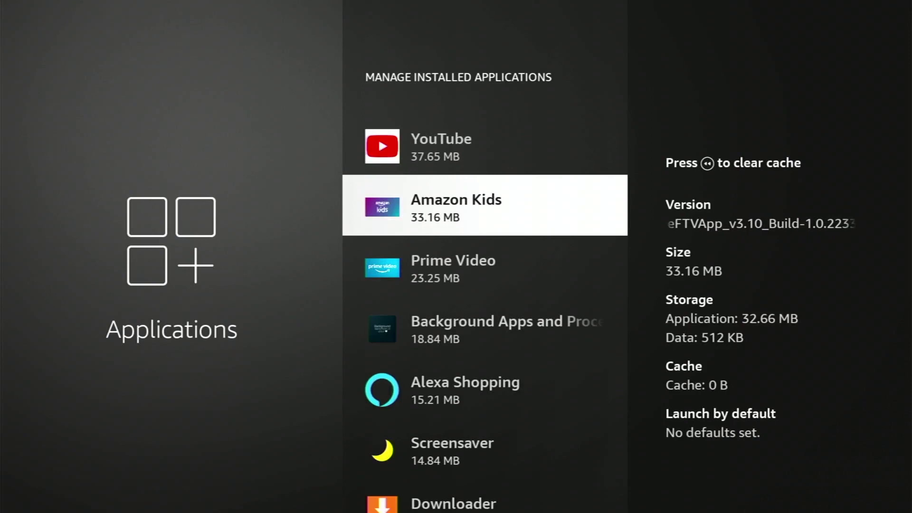
pyautogui.press('Down')
pyautogui.press('Down')
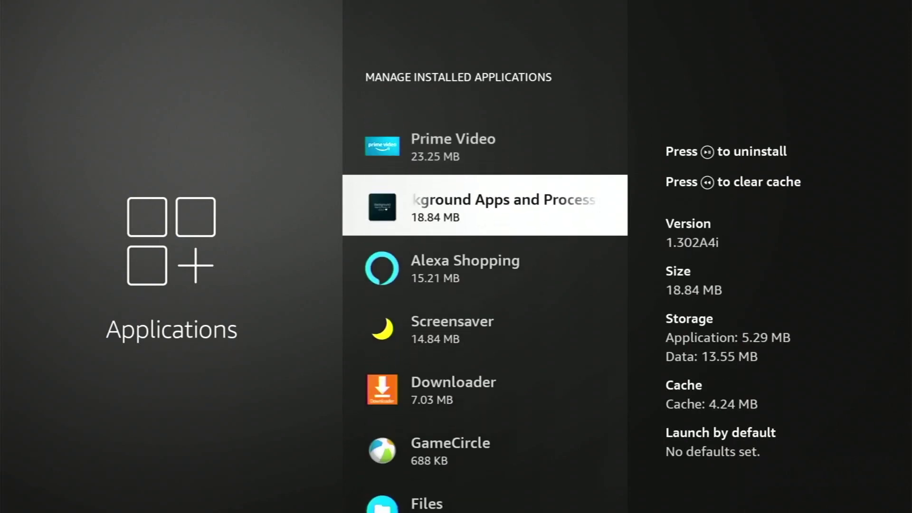
# Review the force stop, uninstall and clearing options of Background Apps and Process List, and return to the installed applications
pyautogui.press('Return')
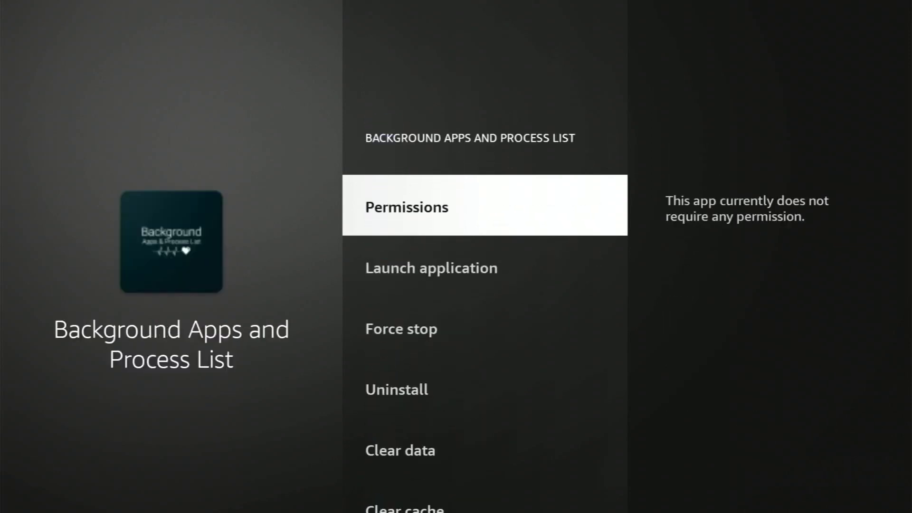
pyautogui.press('Down')
pyautogui.press('Down')
pyautogui.press('Down')
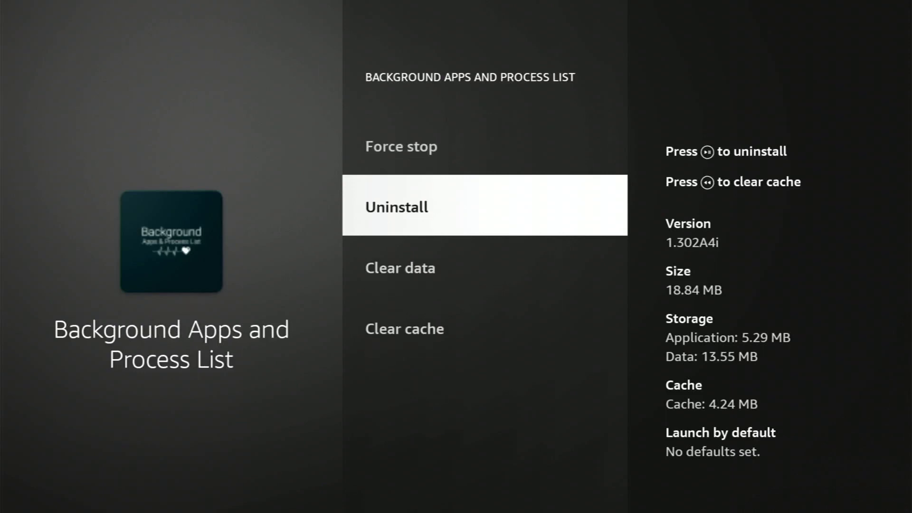
pyautogui.press('Escape')
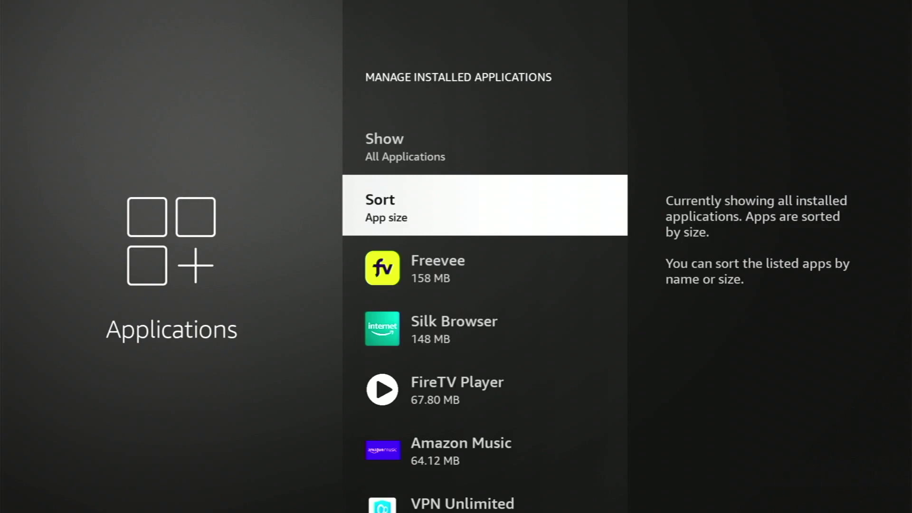
# Clear the Silk Browser cache, and open the app's uninstall confirmation without uninstalling it
pyautogui.press('Down')
pyautogui.press('Down')
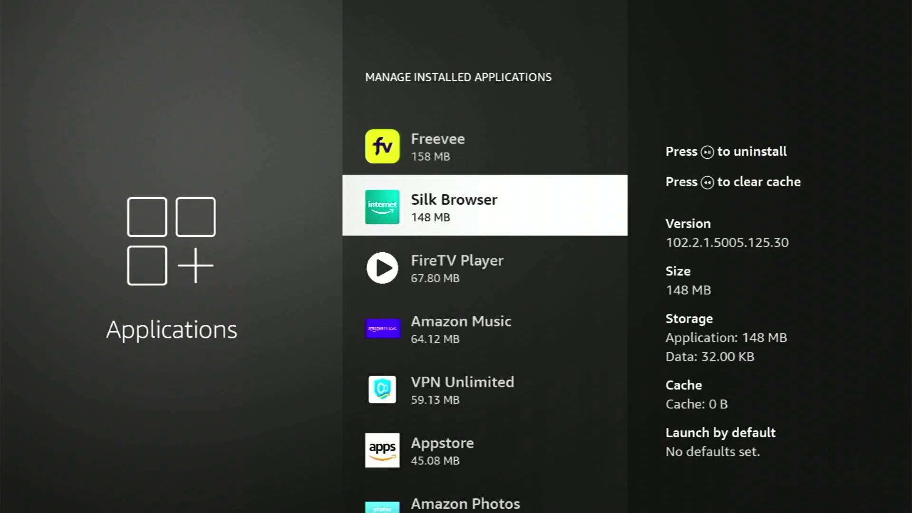
pyautogui.press('XF86AudioRewind')
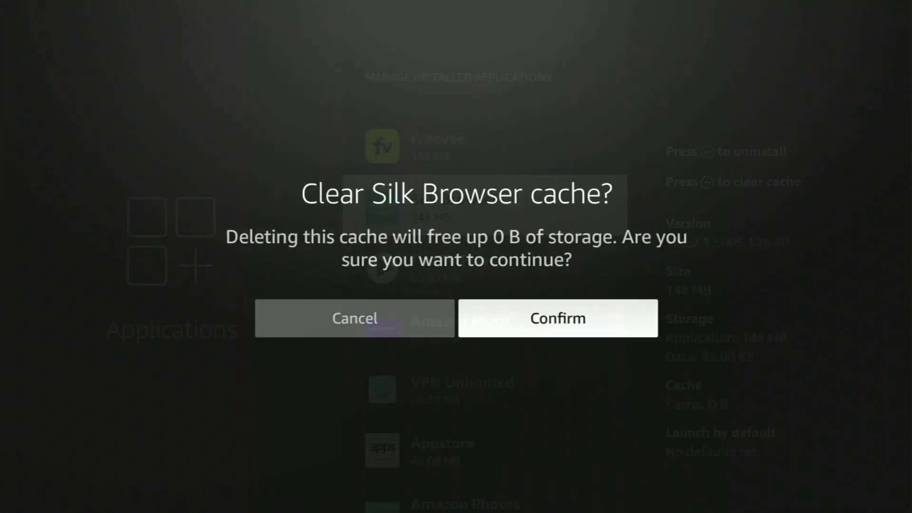
pyautogui.press('Return')
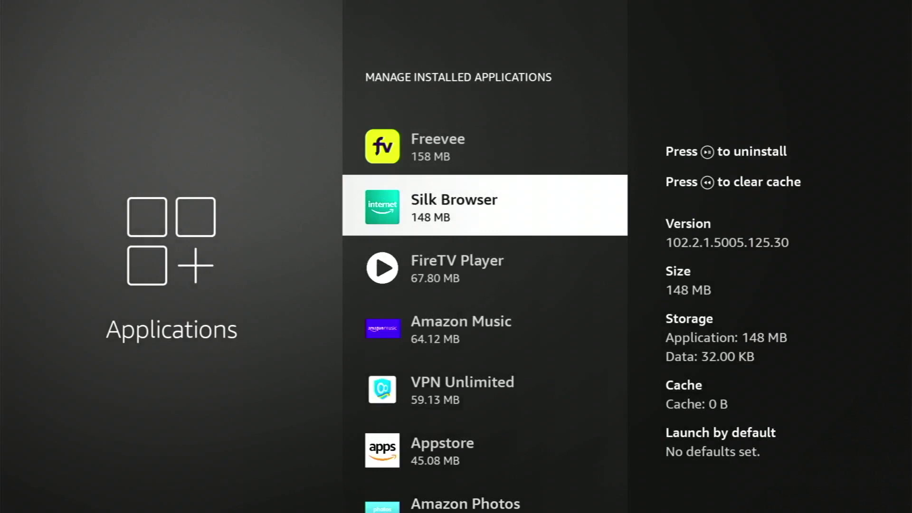
pyautogui.press('space')
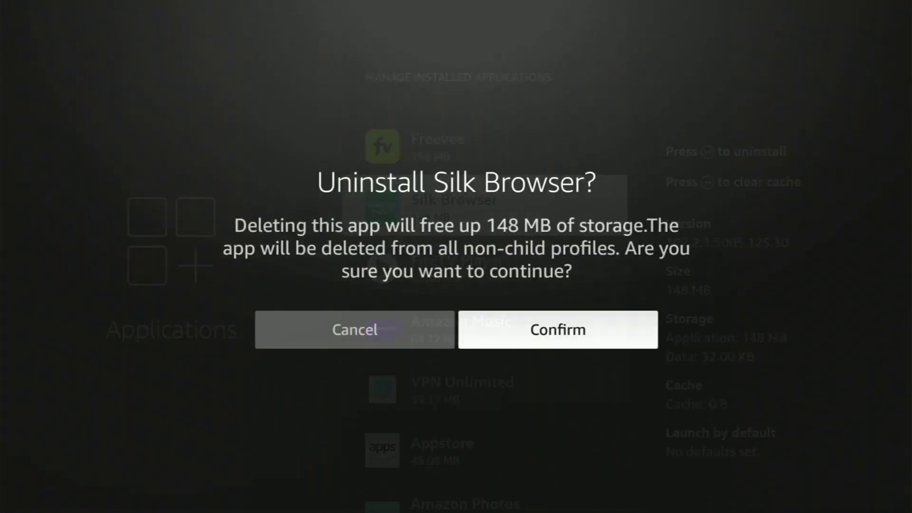
pyautogui.press('Left')
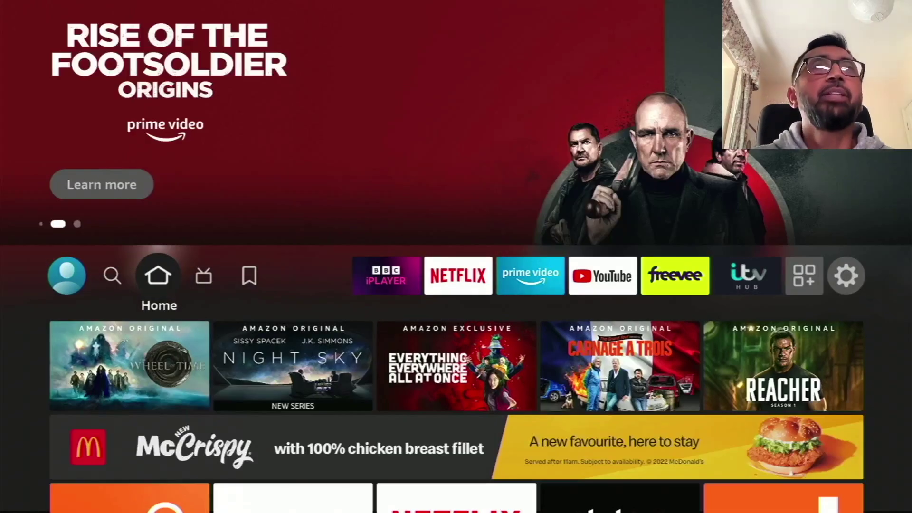
# Open the search from the Home screen and enter "I" as the first letter
pyautogui.press('Left')
pyautogui.press('Down')
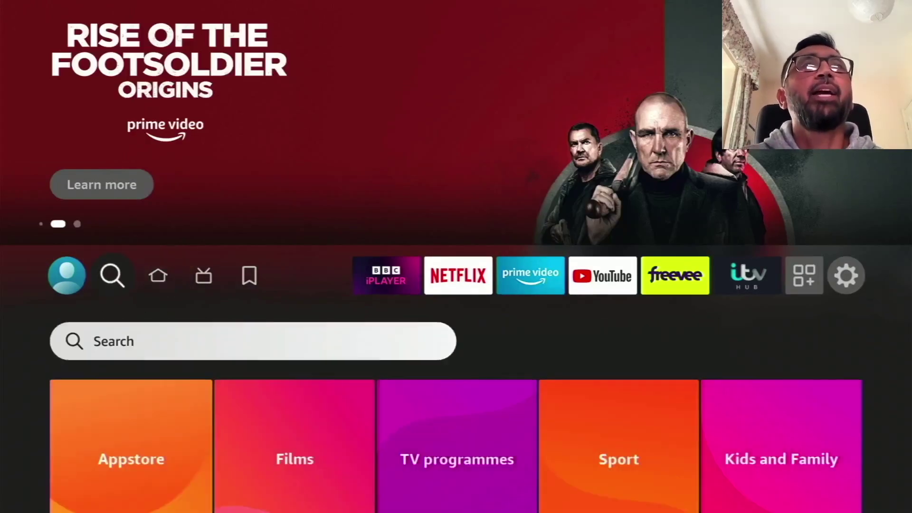
pyautogui.press('Return')
pyautogui.press('Right')
pyautogui.press('Right')
pyautogui.press('Right')
pyautogui.press('Right')
pyautogui.press('Right')
pyautogui.press('Right')
pyautogui.press('Right')
pyautogui.press('Right')
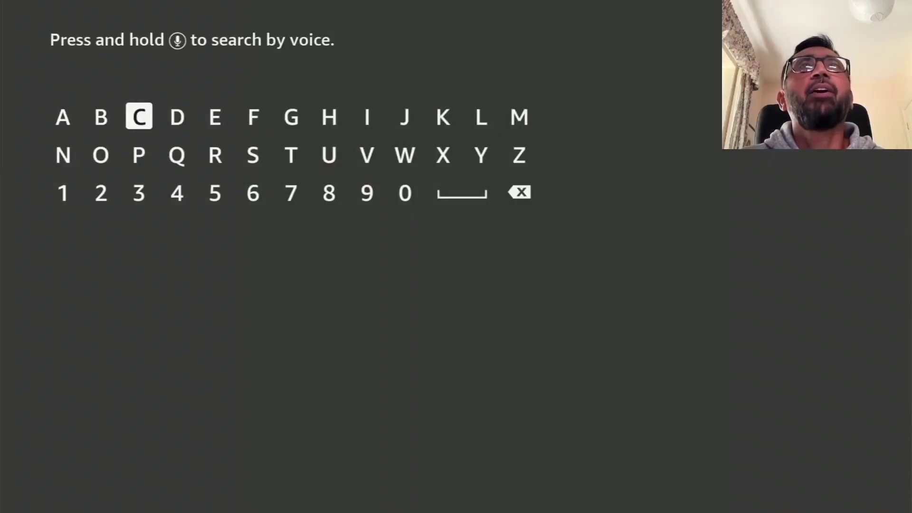
pyautogui.press('Return')
# Extend the search text to "Inf"
pyautogui.press('Down')
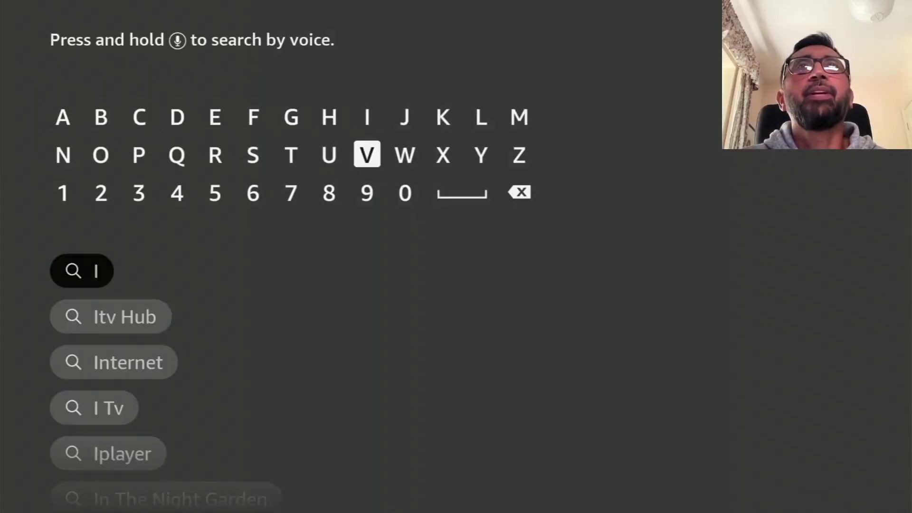
pyautogui.press('Left')
pyautogui.press('Left')
pyautogui.press('Left')
pyautogui.press('Left')
pyautogui.press('Left')
pyautogui.press('Left')
pyautogui.press('Left')
pyautogui.press('Left')
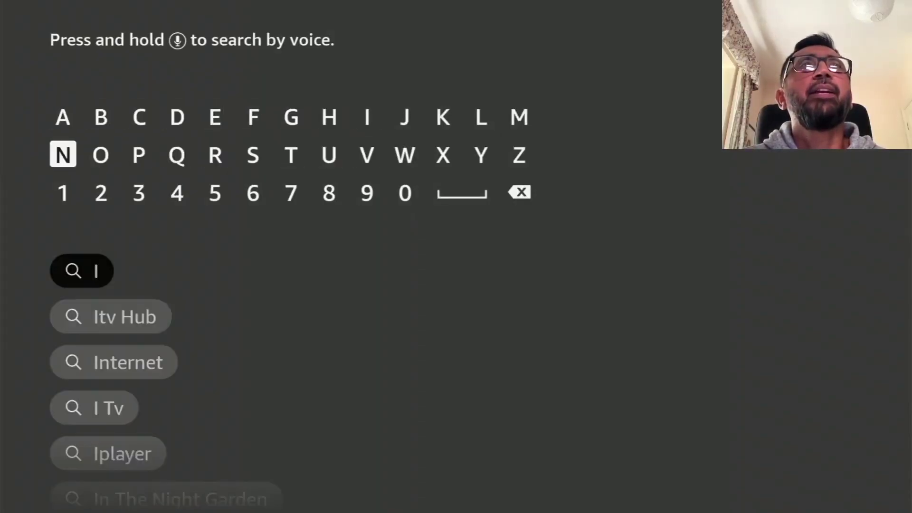
pyautogui.press('Return')
pyautogui.press('Up')
pyautogui.press('Right')
pyautogui.press('Right')
pyautogui.press('Right')
pyautogui.press('Right')
pyautogui.press('Right')
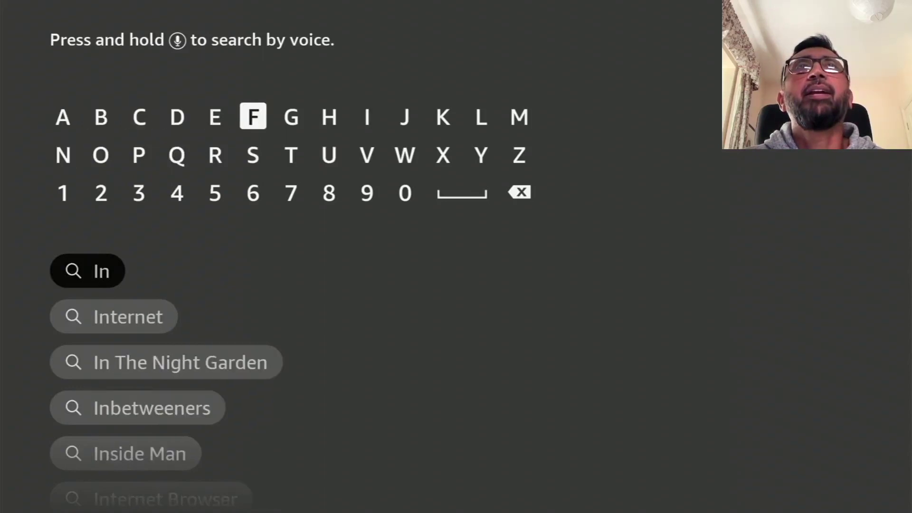
pyautogui.press('Return')
# Complete the search text as "Infor" and go to the Informer suggestions
pyautogui.press('Down')
pyautogui.press('Left')
pyautogui.press('Left')
pyautogui.press('Left')
pyautogui.press('Left')
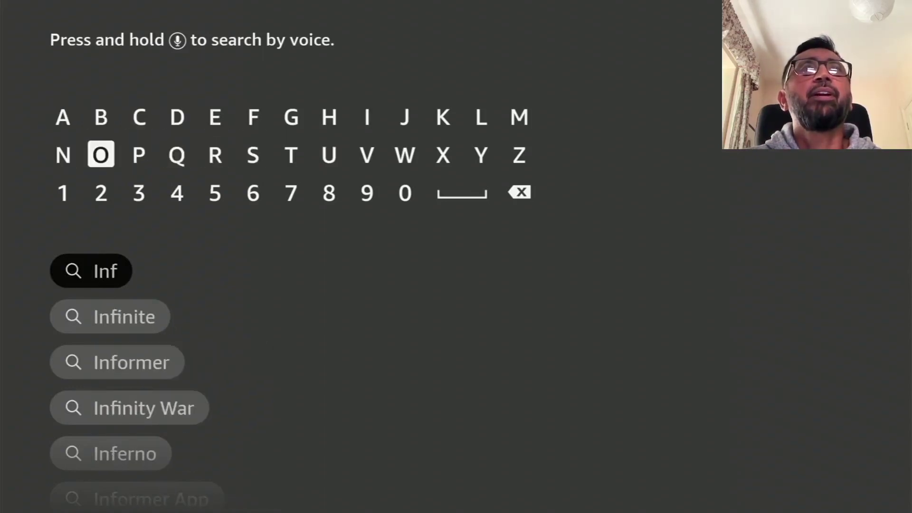
pyautogui.press('Return')
pyautogui.press('Up')
pyautogui.press('Down')
pyautogui.press('Down')
pyautogui.press('Right')
pyautogui.press('Right')
pyautogui.press('Right')
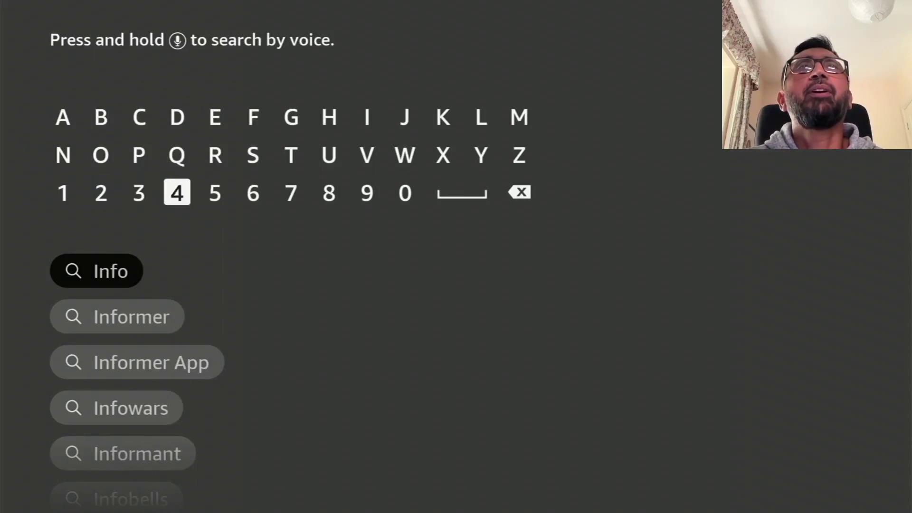
pyautogui.press('Up')
pyautogui.press('Return')
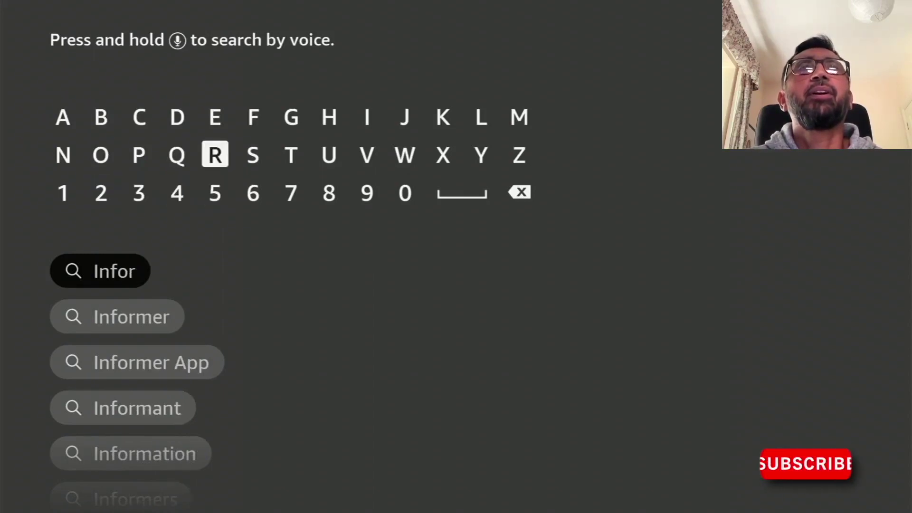
pyautogui.press('Down')
pyautogui.press('Down')
pyautogui.press('Down')
pyautogui.press('Down')
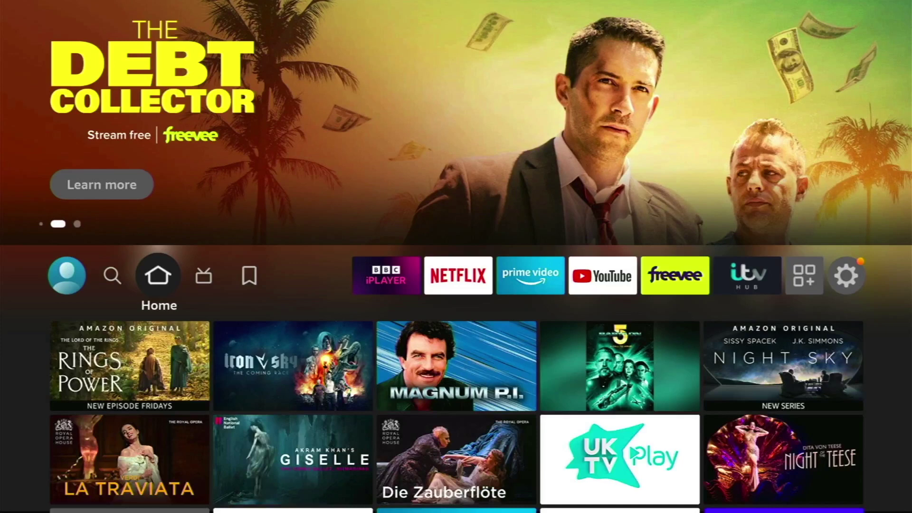
# Open the Smart Home dashboard and look through its Cameras and Favourites rows
pyautogui.press('Home')
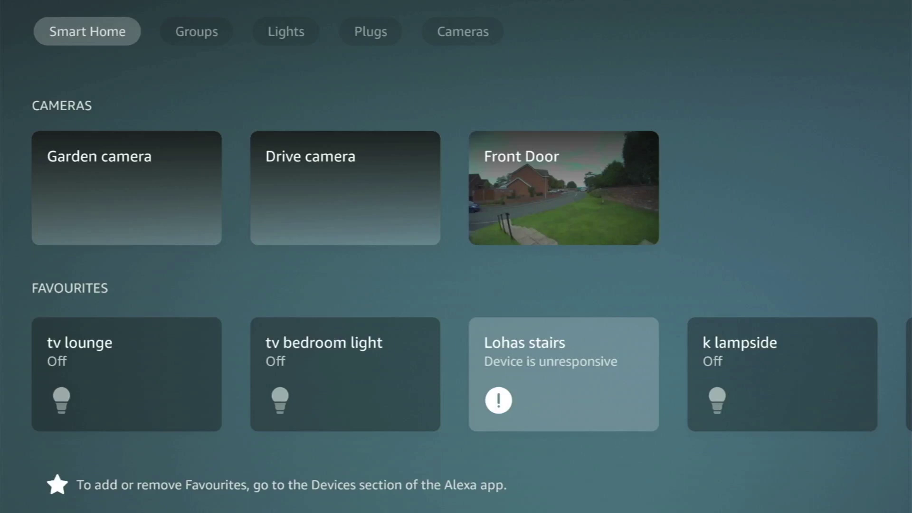
pyautogui.press('Down')
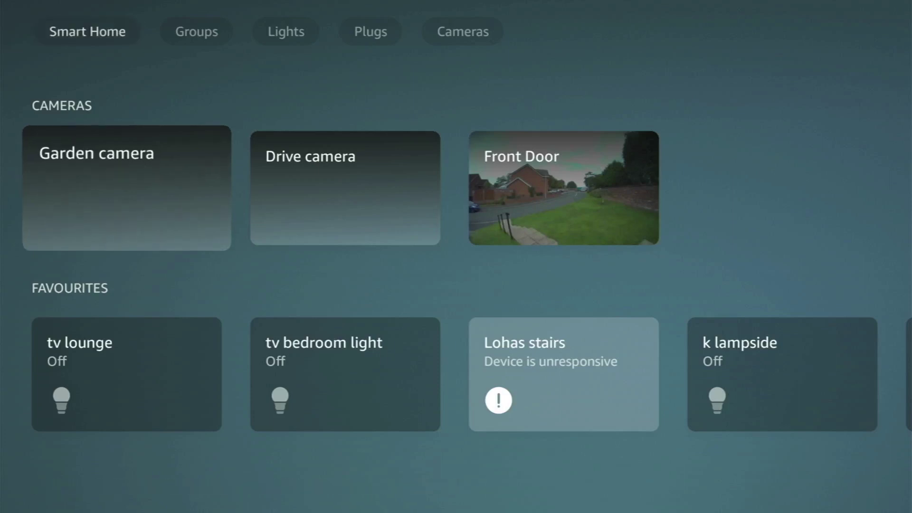
pyautogui.press('Down')
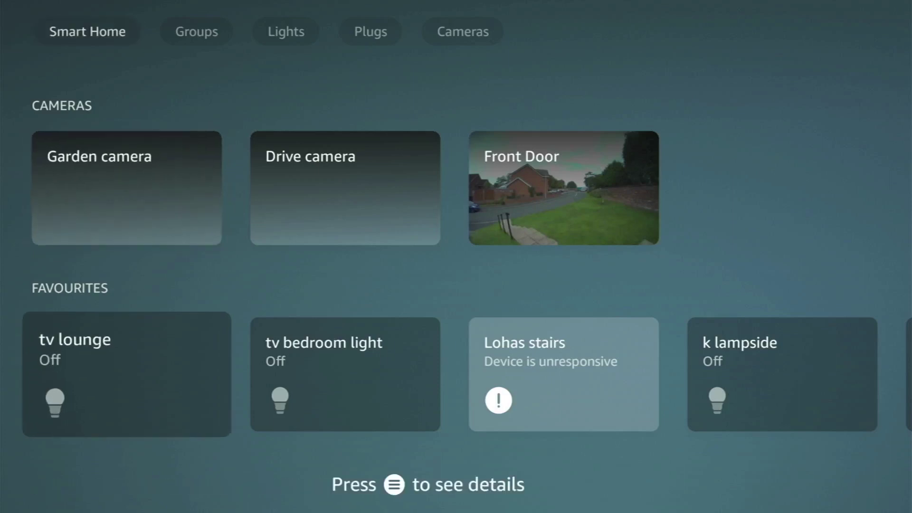
pyautogui.press('Up')
pyautogui.press('Up')
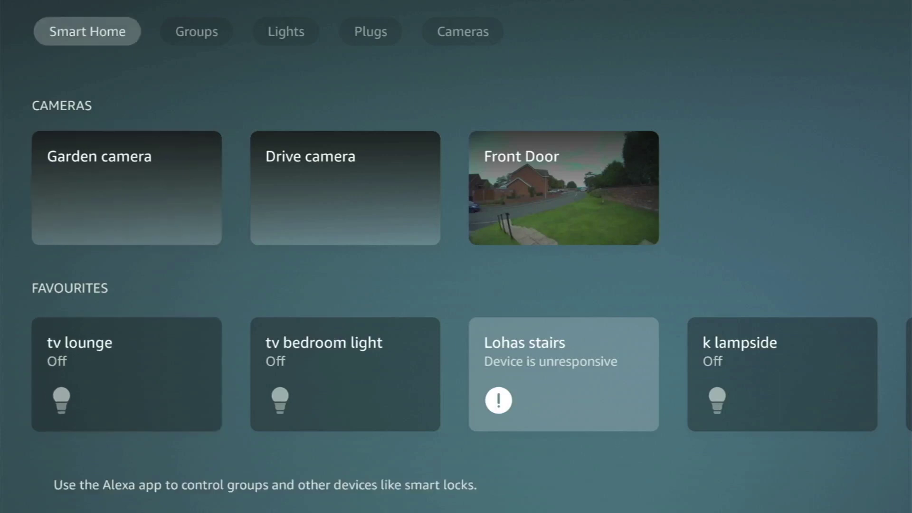
# Look through the Groups category and the full list of devices in the Lights category of the Smart Home dashboard
pyautogui.press('Right')
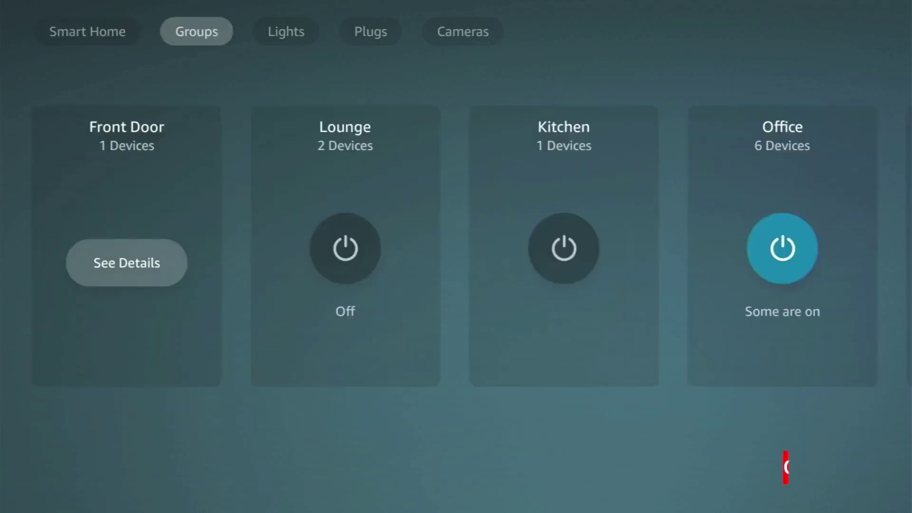
pyautogui.press('Right')
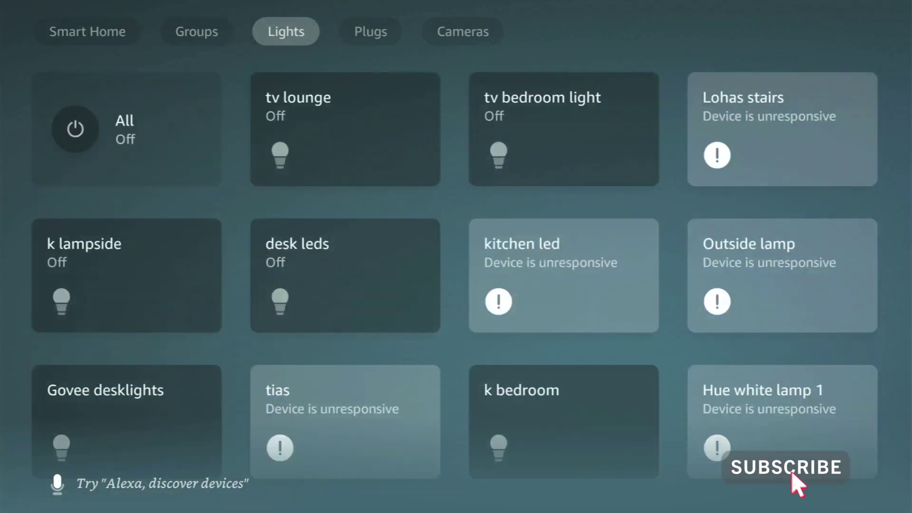
pyautogui.press('Down')
pyautogui.press('Down')
pyautogui.press('Down')
pyautogui.press('Down')
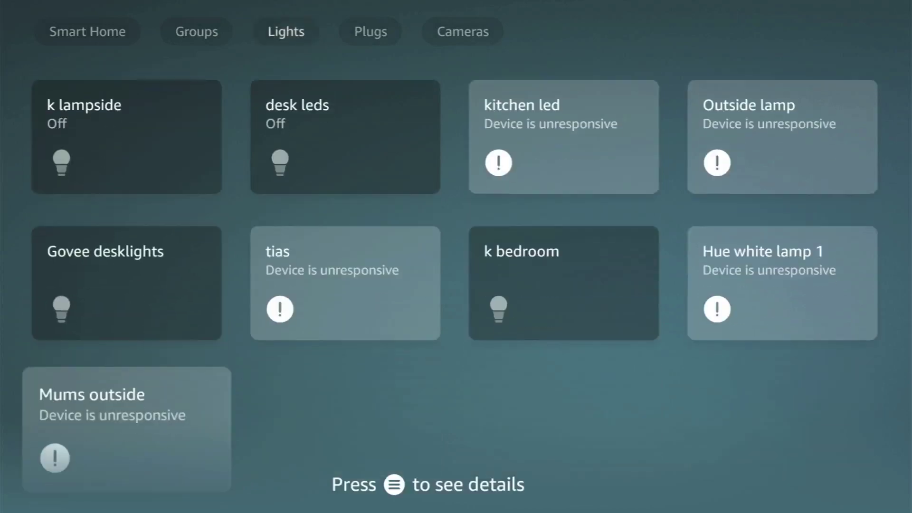
pyautogui.press('Up')
pyautogui.press('Up')
pyautogui.press('Up')
pyautogui.press('Up')
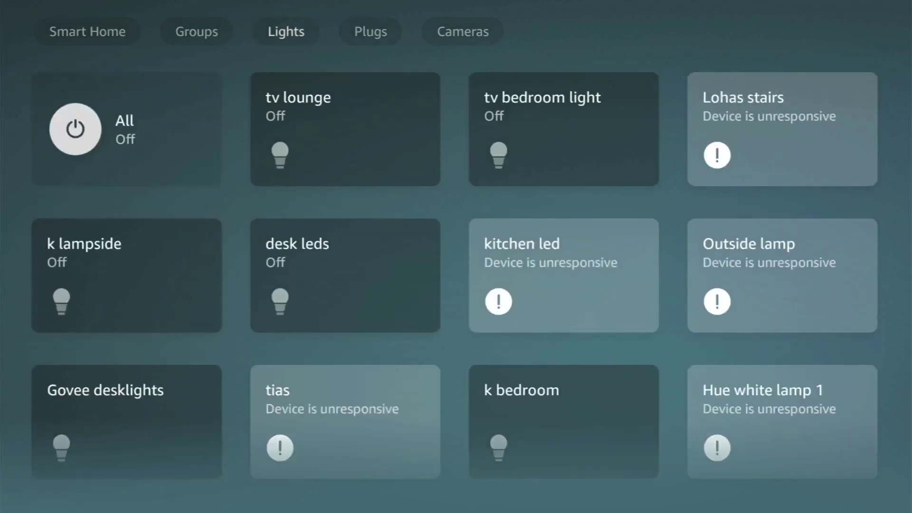
# View the Plugs and Cameras categories and return to the Smart Home overview
pyautogui.press('Right')
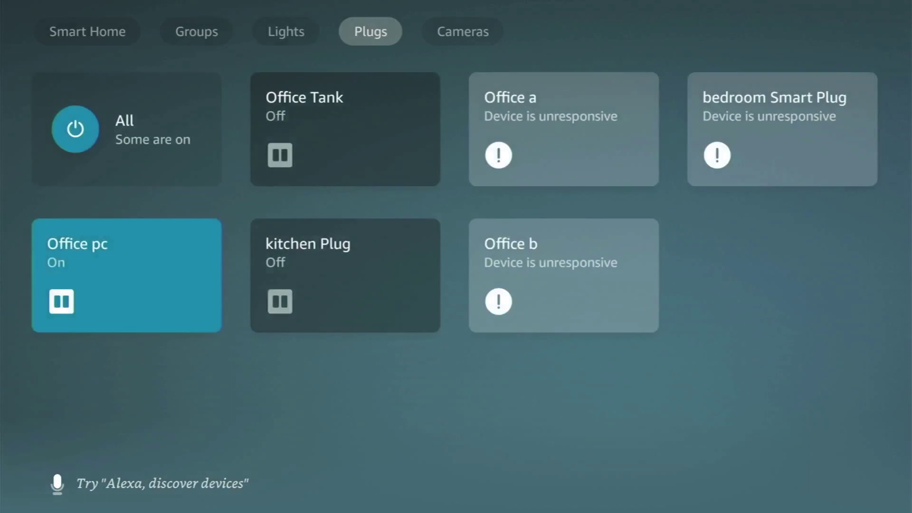
pyautogui.press('Right')
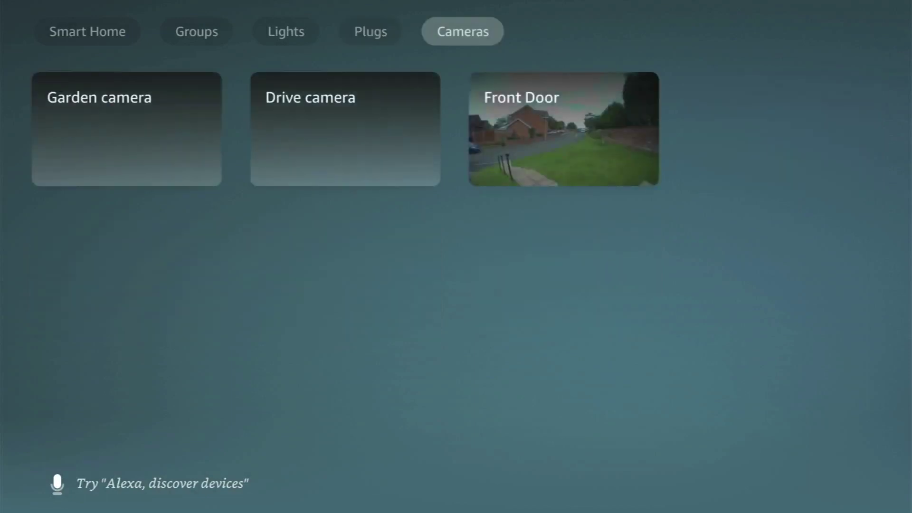
pyautogui.press('Left')
pyautogui.press('Left')
pyautogui.press('Left')
pyautogui.press('Left')
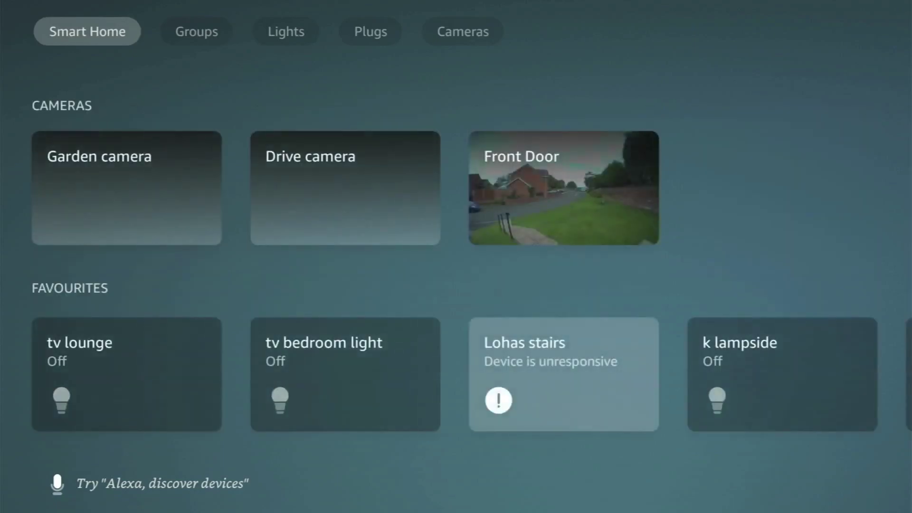
# Show the Garden camera as picture-in-picture and browse the Home screen rows with its feed on top
pyautogui.press('Down')
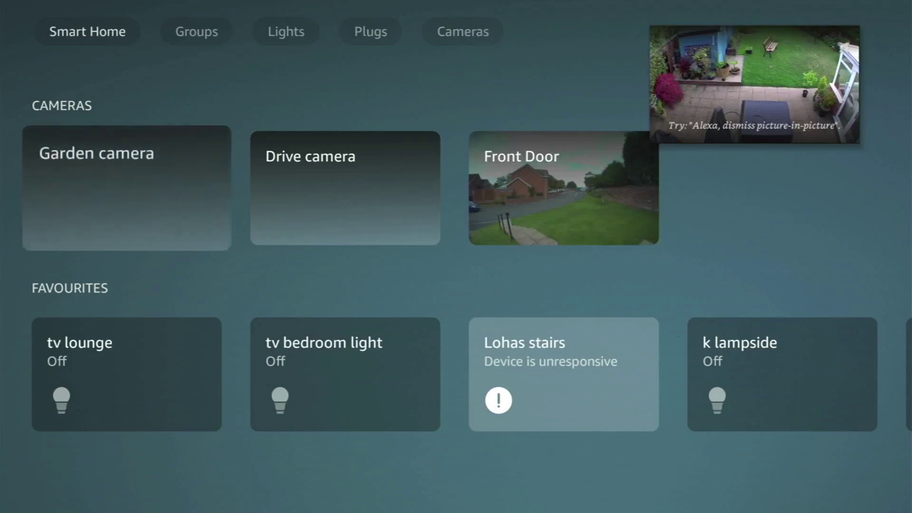
pyautogui.press('Escape')
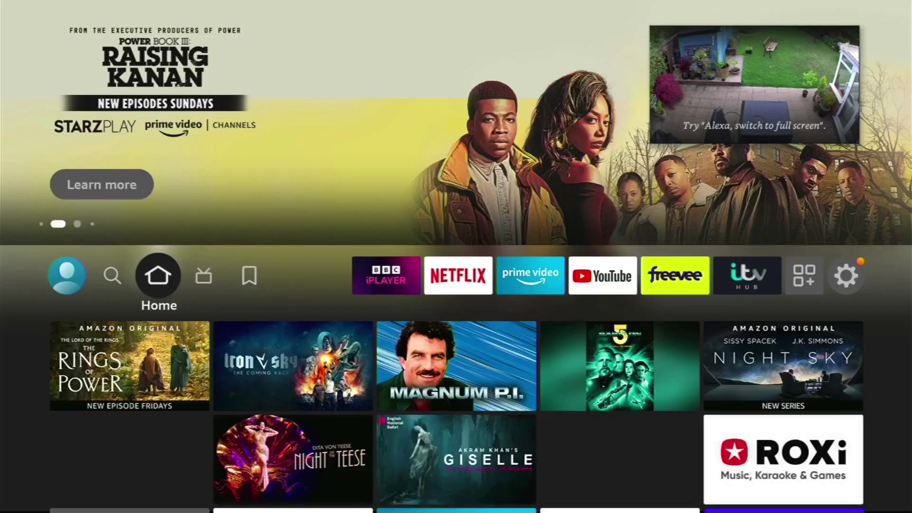
pyautogui.press('Down')
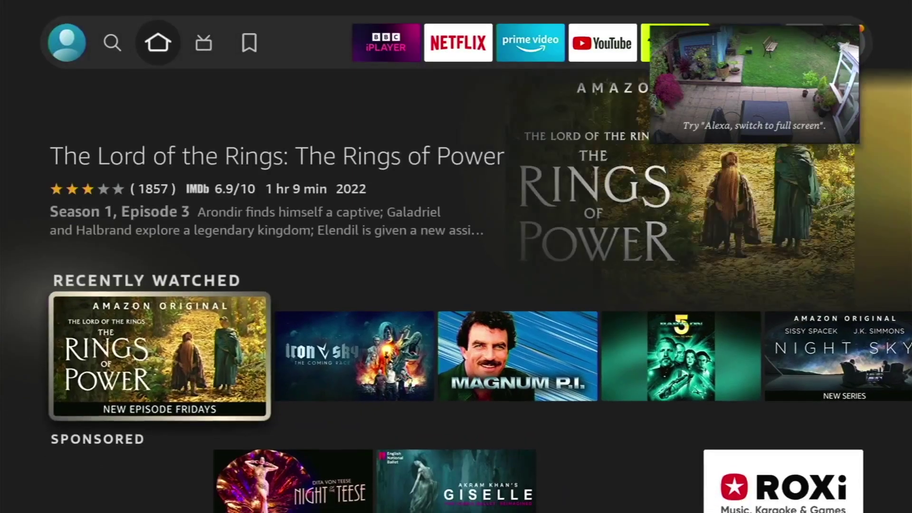
pyautogui.press('Down')
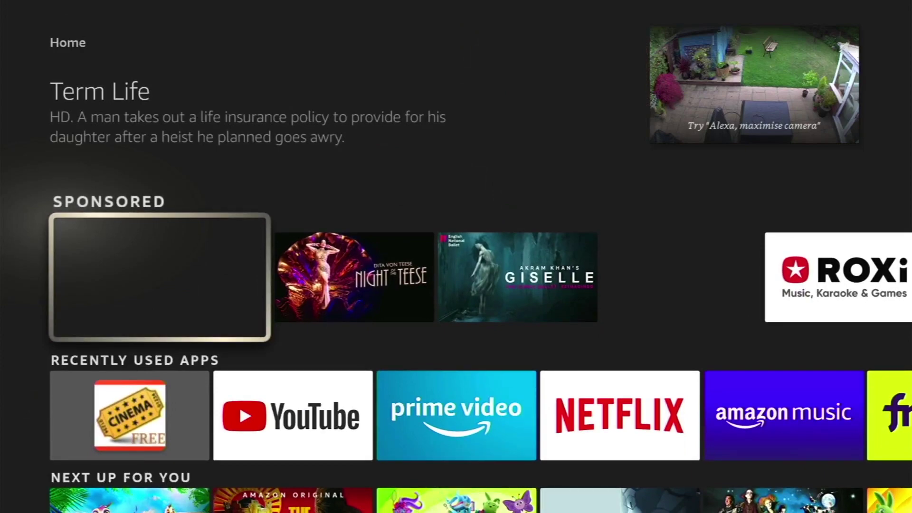
pyautogui.press('Up')
pyautogui.press('Up')
pyautogui.press('Right')
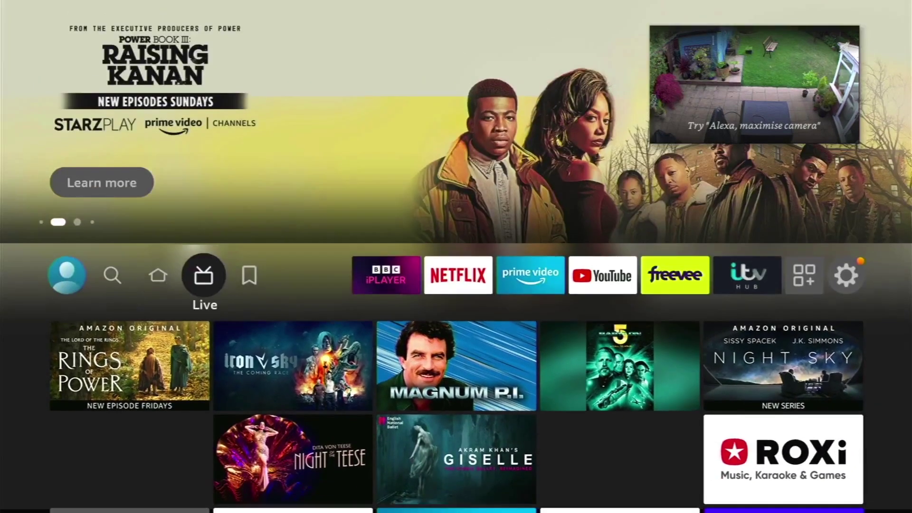
pyautogui.press('Right')
pyautogui.press('Left')
pyautogui.press('Left')
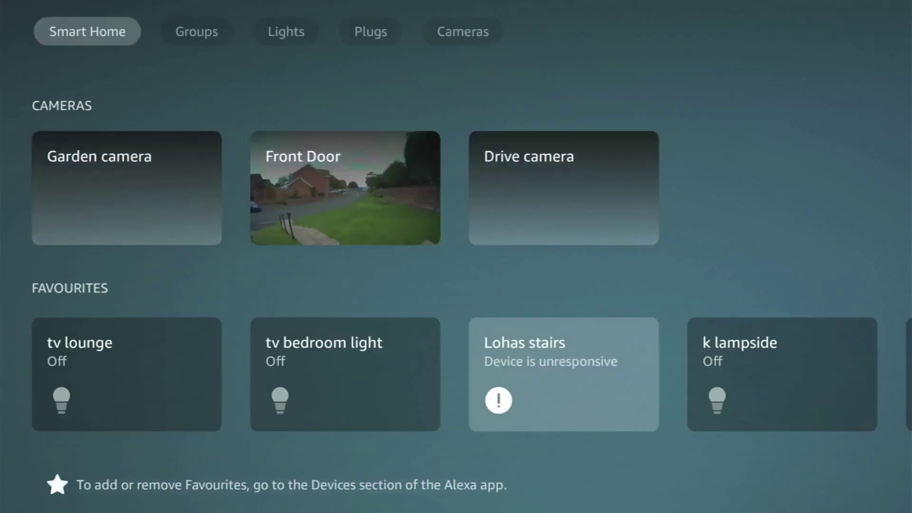
# Look over the Garden camera and Front Door entries in the Smart Home dashboard's Cameras row
pyautogui.press('Down')
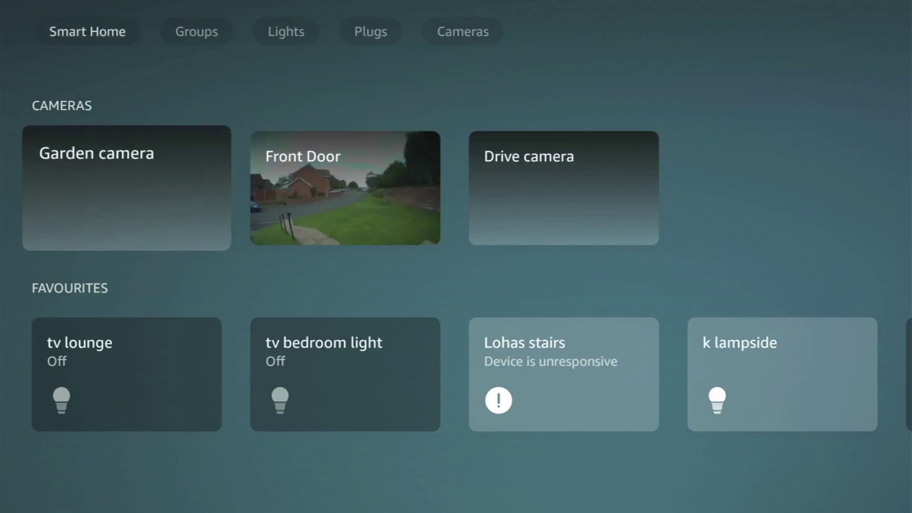
pyautogui.press('Right')
pyautogui.press('Right')
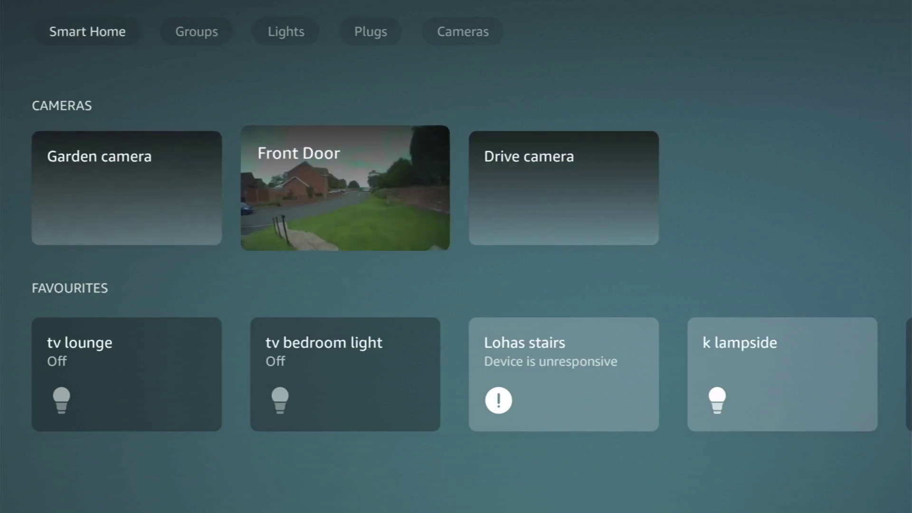
pyautogui.press('Left')
pyautogui.press('Left')
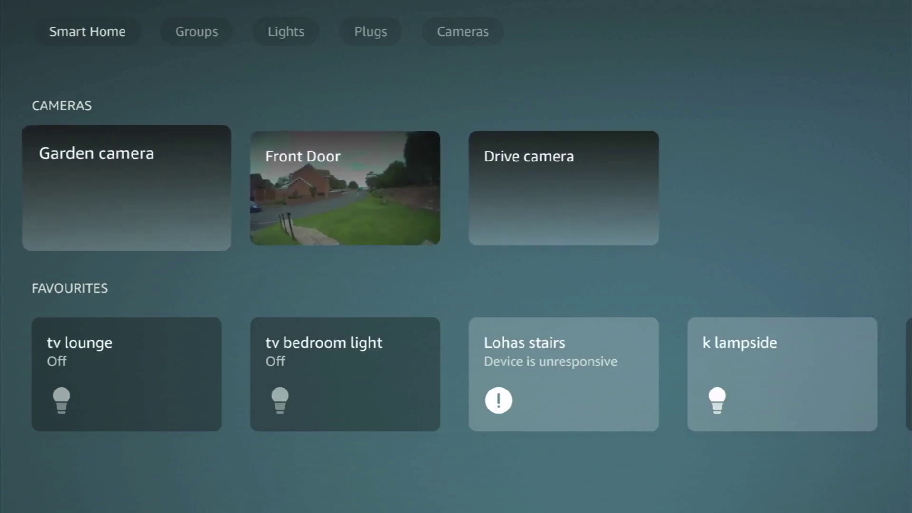
# Look through the Favourites row as far as Govee desklights and return to its first device, tv lounge
pyautogui.press('Down')
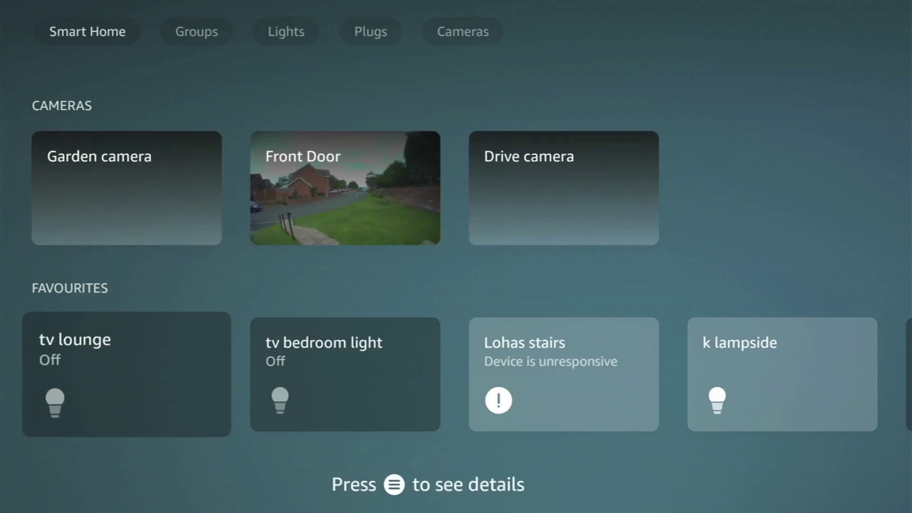
pyautogui.press('Right')
pyautogui.press('Right')
pyautogui.press('Right')
pyautogui.press('Right')
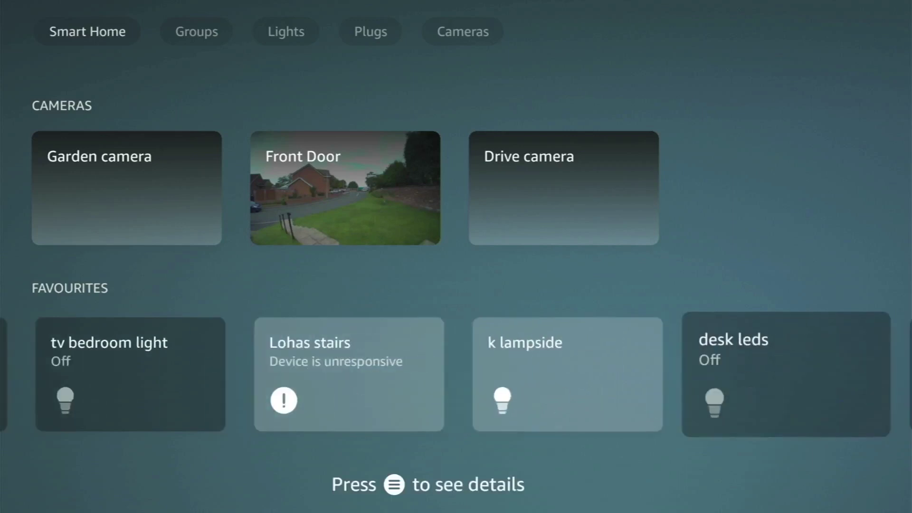
pyautogui.press('Right')
pyautogui.press('Right')
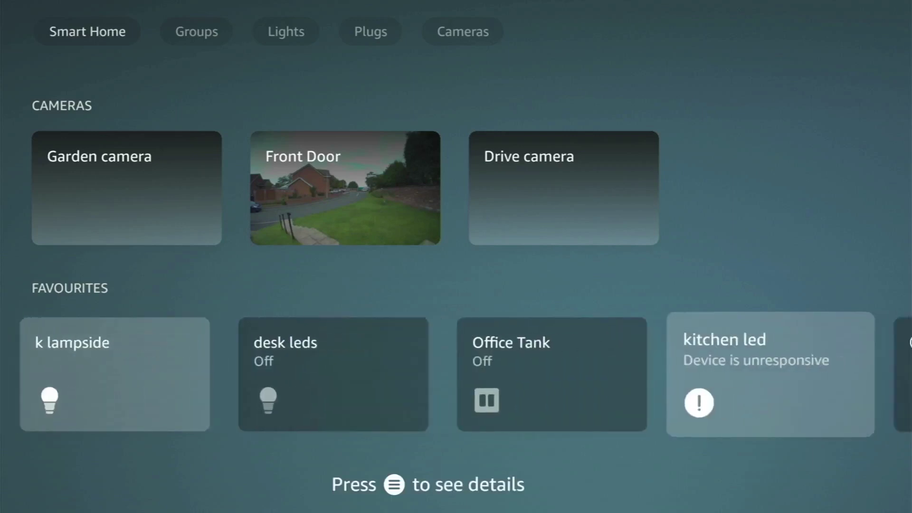
pyautogui.press('Right')
pyautogui.press('Right')
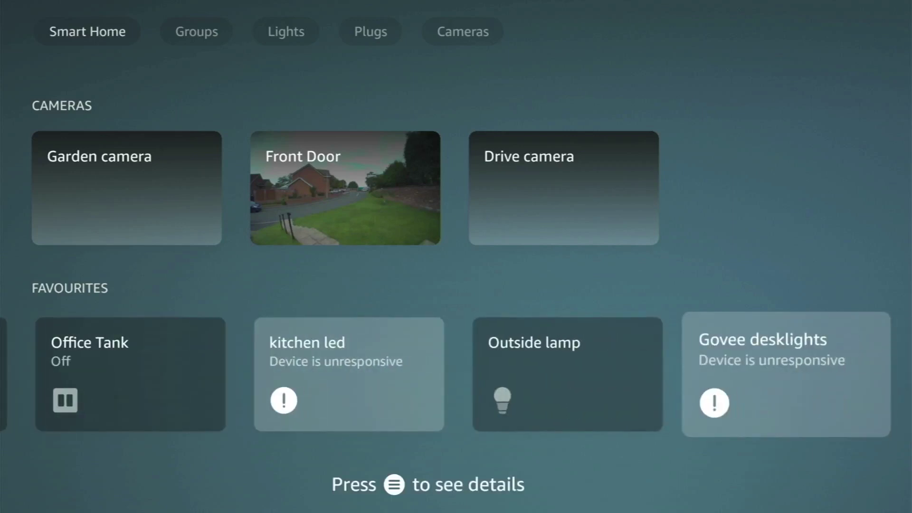
pyautogui.press('Left')
pyautogui.press('Left')
pyautogui.press('Left')
pyautogui.press('Left')
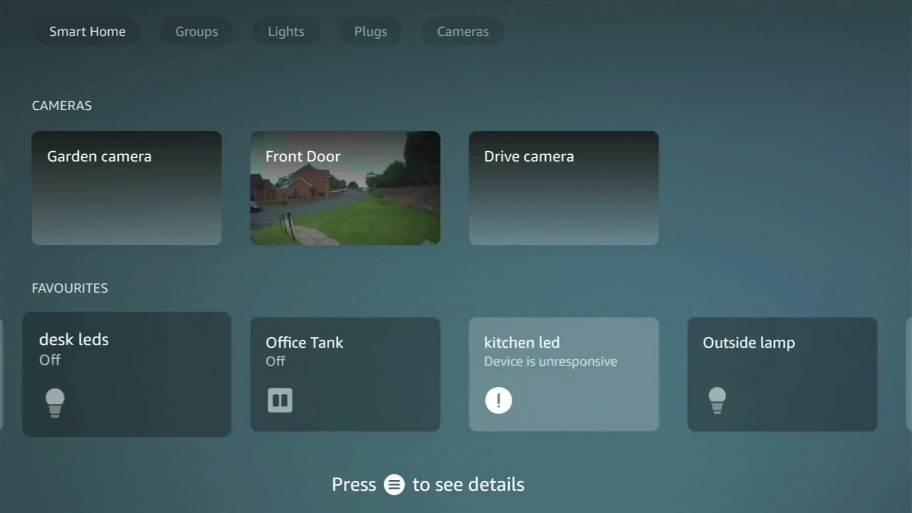
pyautogui.press('Right')
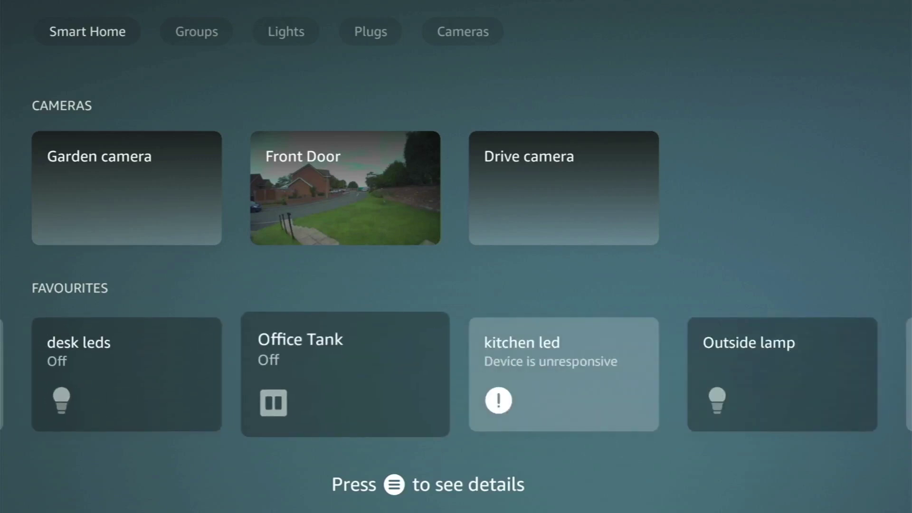
pyautogui.press('Return')
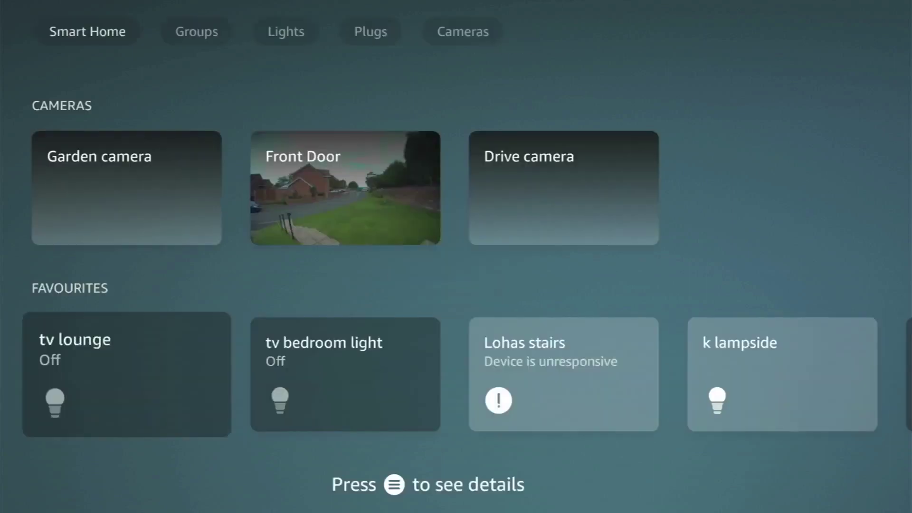
# Turn off the Lounge group in the Groups category and open the group's details
pyautogui.press('Up')
pyautogui.press('Up')
pyautogui.press('Right')
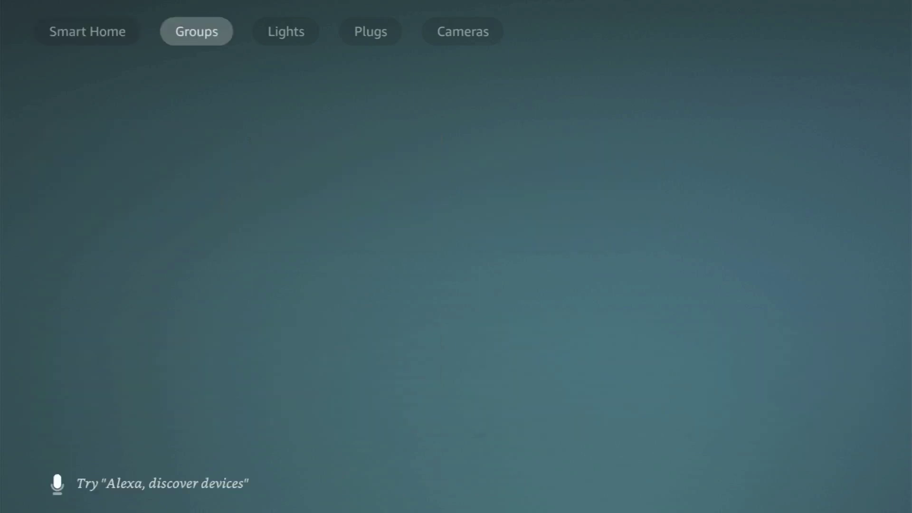
pyautogui.press('Down')
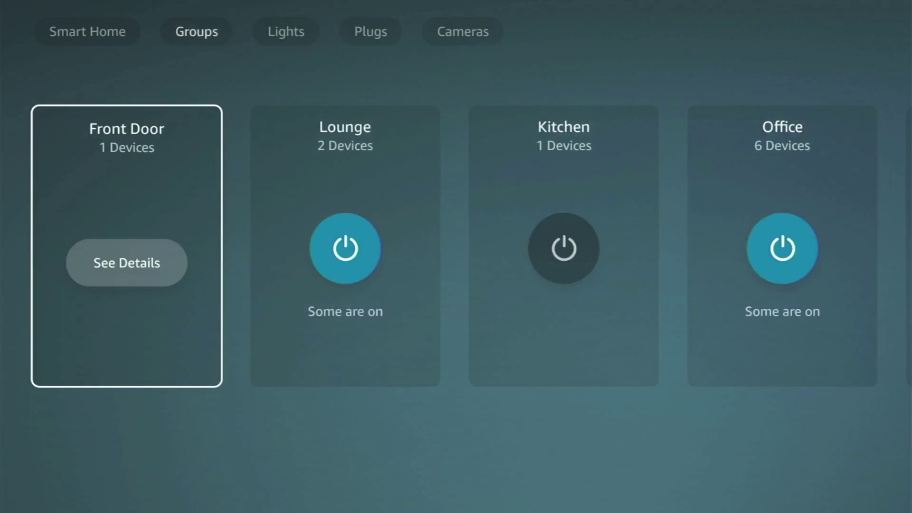
pyautogui.press('Right')
pyautogui.press('Return')
pyautogui.press('Down')
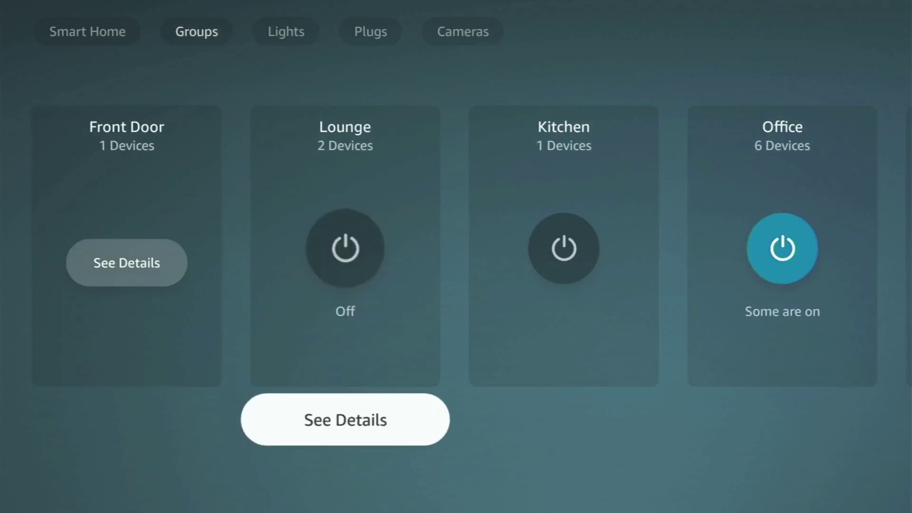
pyautogui.press('Return')
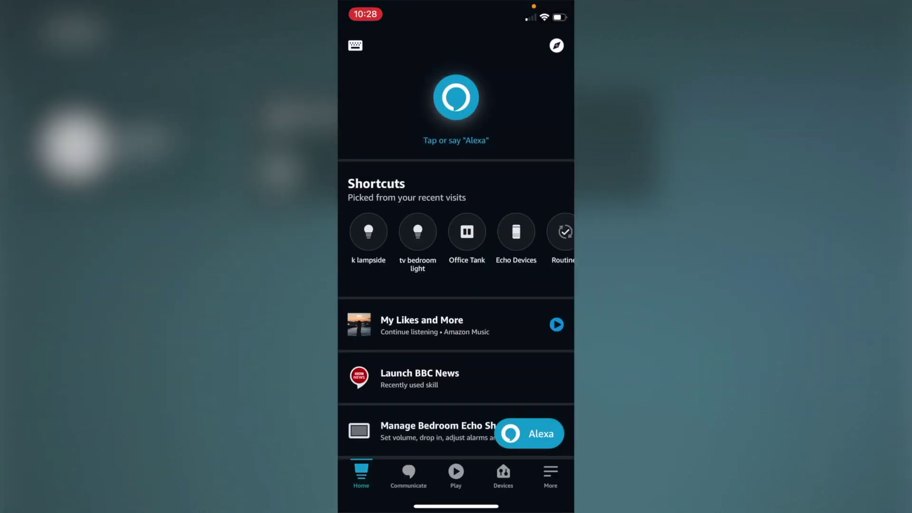
# Switch to the Alexa phone app and bring up the second page of Favourites among the devices
pyautogui.click(503, 475)
pyautogui.scroll(-5, 456, 256)
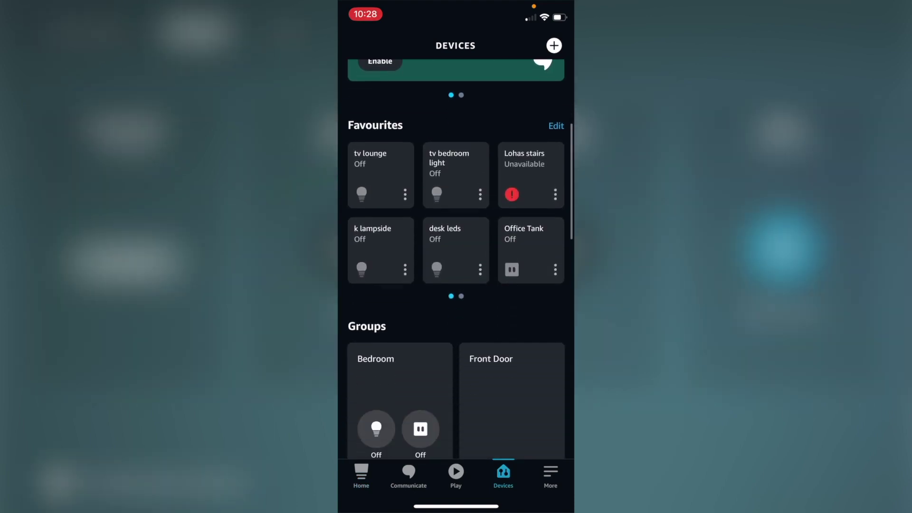
pyautogui.moveTo(532, 214); pyautogui.dragTo(390, 213)
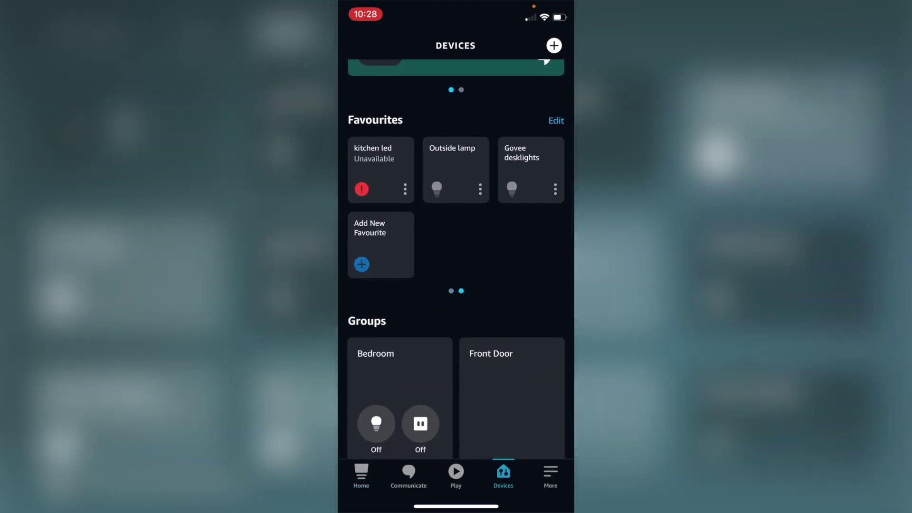
# Look through the lights, plugs, cameras and Echo devices offered under Add New Favourite, and close the list
pyautogui.click(380, 245)
pyautogui.scroll(-7, 456, 285)
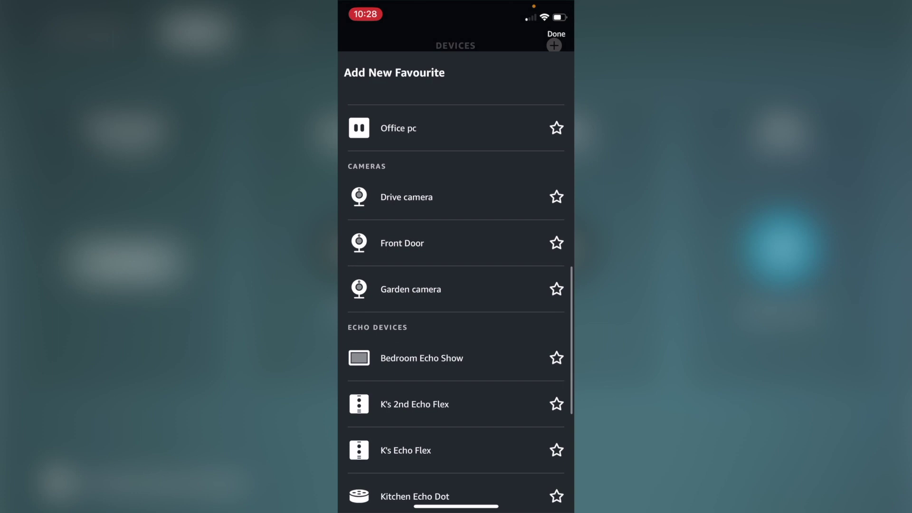
pyautogui.scroll(-4, 456, 304)
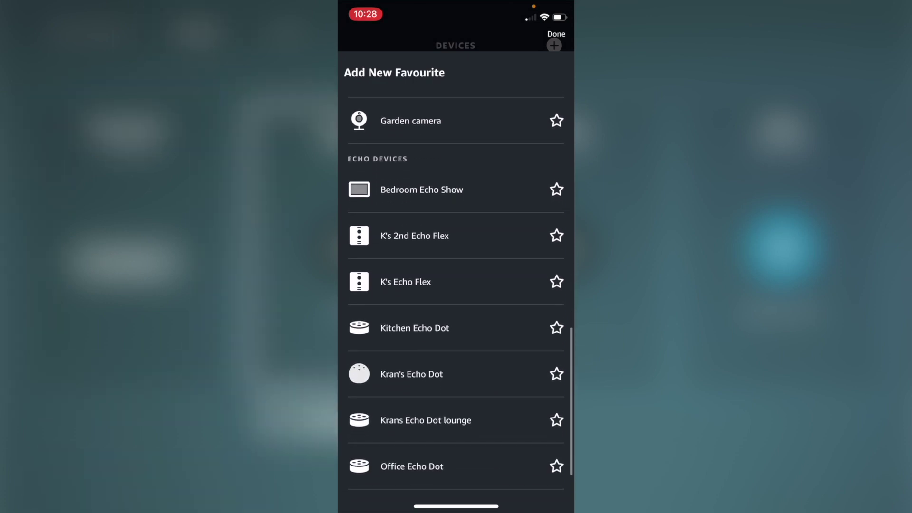
pyautogui.click(556, 189)
pyautogui.scroll(-5, 456, 285)
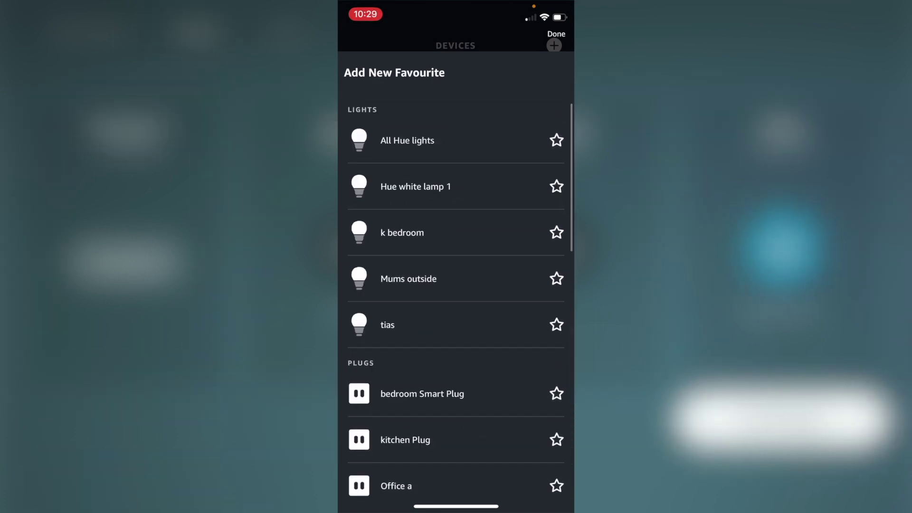
pyautogui.click(556, 33)
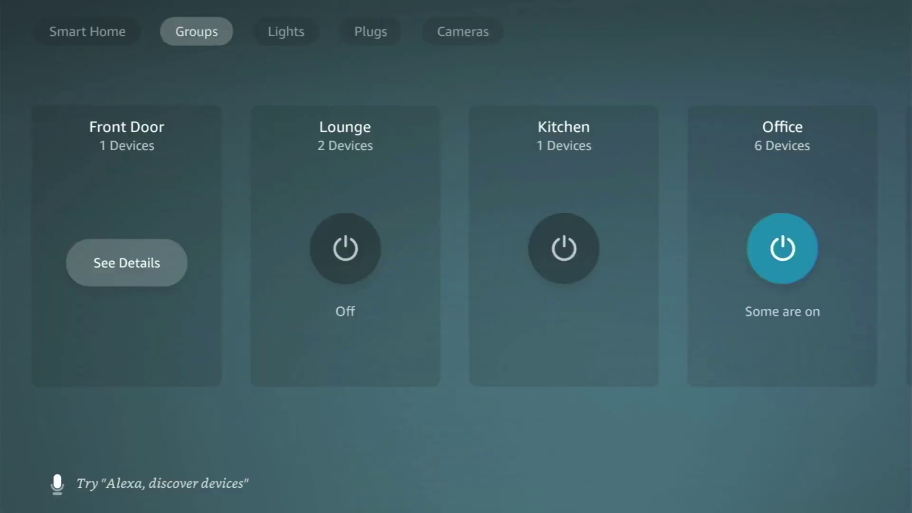
# Switch back to the Fire TV Smart Home dashboard and show the Lights category
pyautogui.click(87, 31)
pyautogui.click(196, 32)
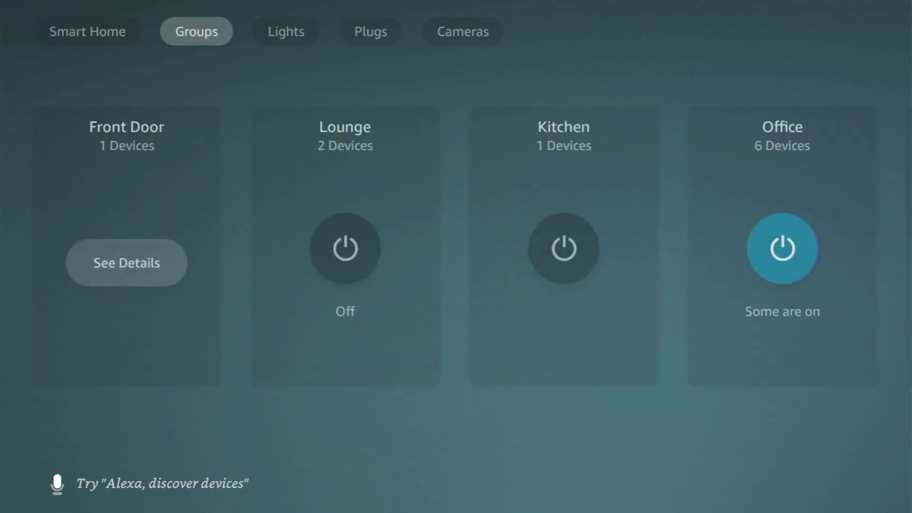
pyautogui.click(286, 31)
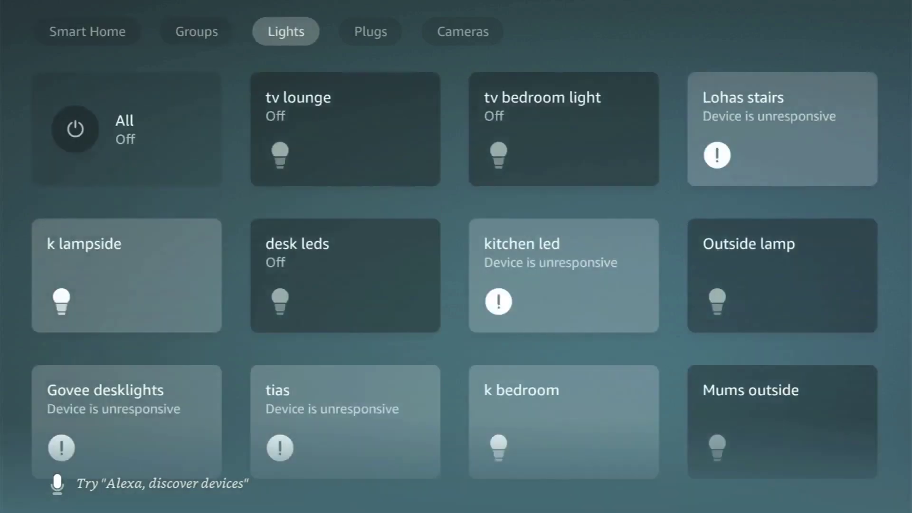
# Look through the individual lights in the Lights category, from the All control down to Govee desklights and back to tv lounge
pyautogui.click(75, 128)
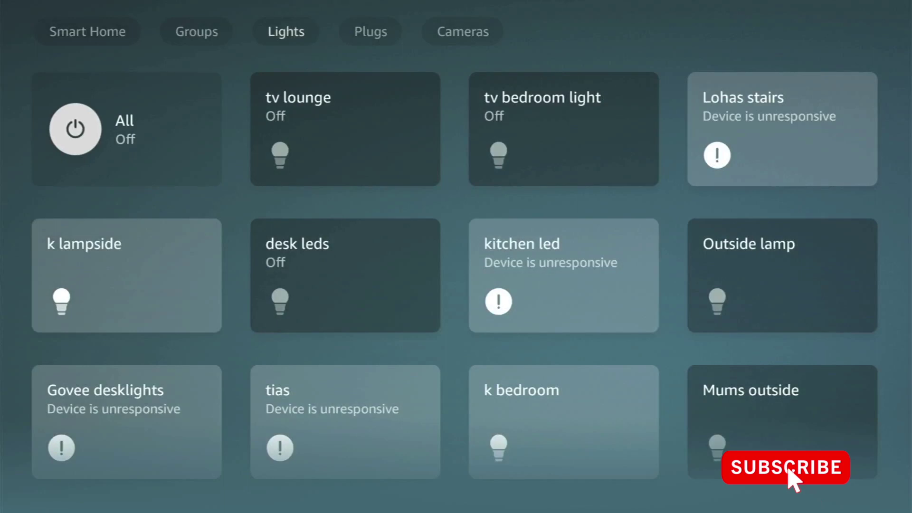
pyautogui.press('Down')
pyautogui.press('Down')
pyautogui.press('Down')
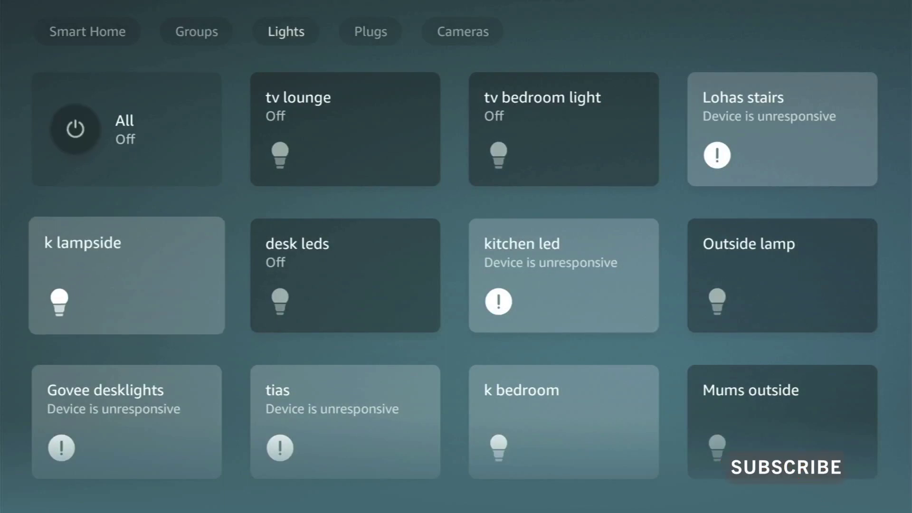
pyautogui.press('Up')
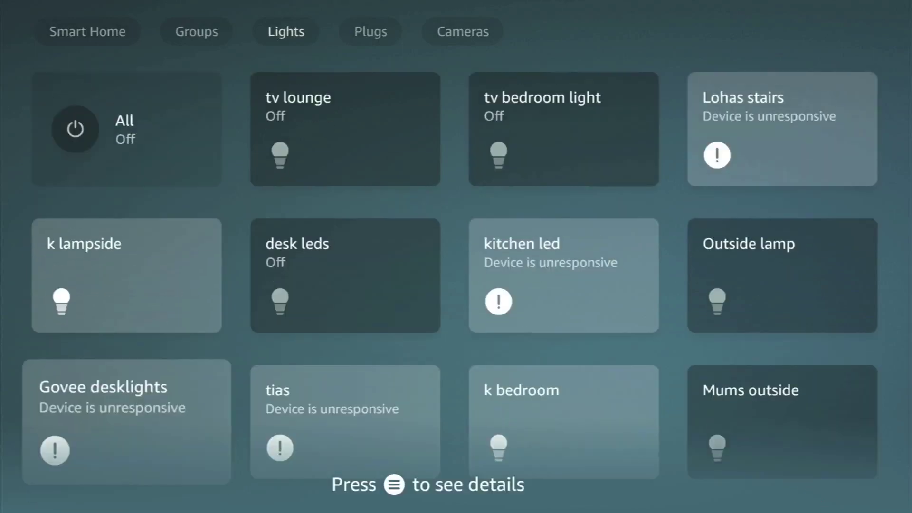
pyautogui.press('Up')
pyautogui.press('Down')
pyautogui.press('Down')
pyautogui.press('Up')
pyautogui.press('Right')
pyautogui.press('Up')
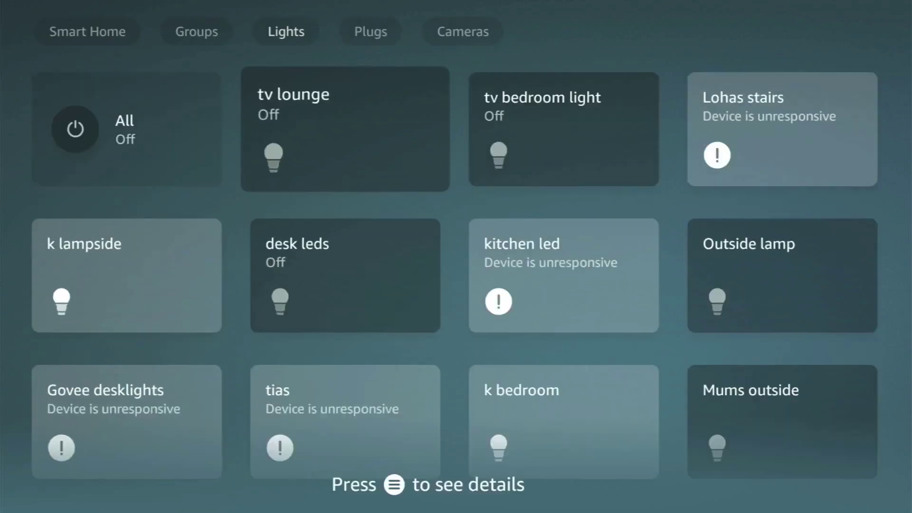
# Show the Plugs category of the Smart Home dashboard, followed by the Cameras category
pyautogui.press('Up')
pyautogui.press('Right')
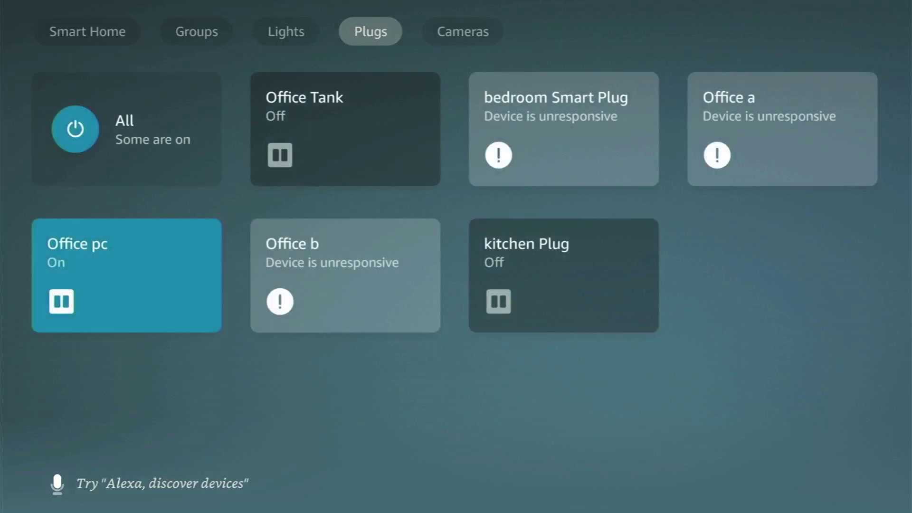
pyautogui.press('Right')
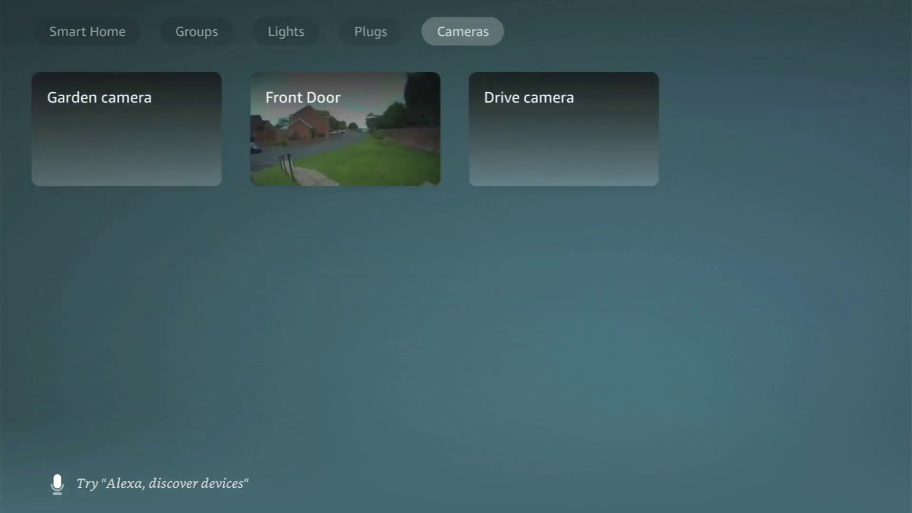
# Leave the Smart Home dashboard and return to Home on the Fire TV main screen
pyautogui.press('Escape')
pyautogui.press('Left')
pyautogui.press('Left')
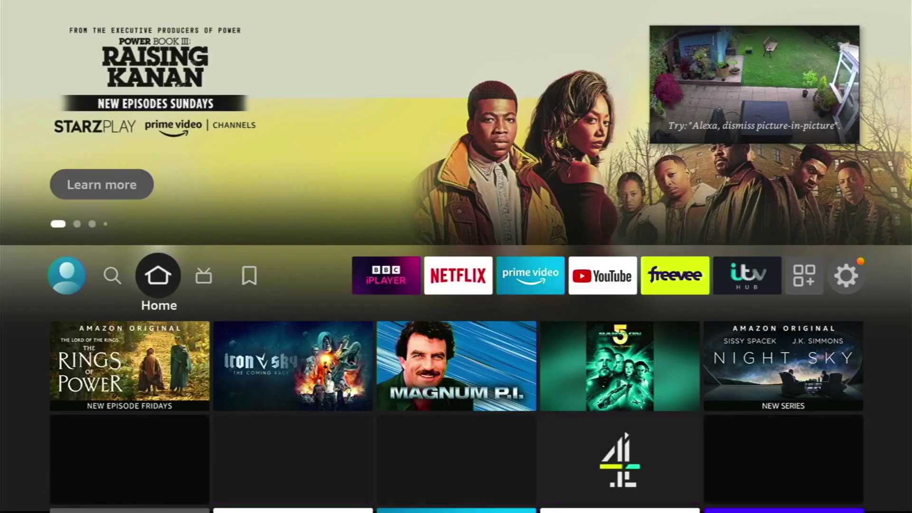
pyautogui.press('Down')
pyautogui.press('Up')
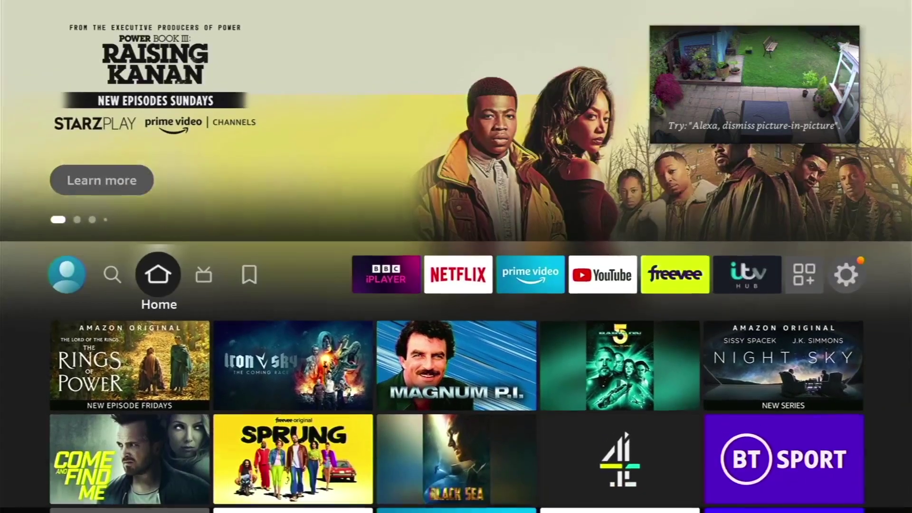
# Open the YouTube app from the Fire TV home screen with the garden camera kept in picture-in-picture
pyautogui.press('Right')
pyautogui.press('Right')
pyautogui.press('Right')
pyautogui.press('Right')
pyautogui.press('Right')
pyautogui.press('Right')
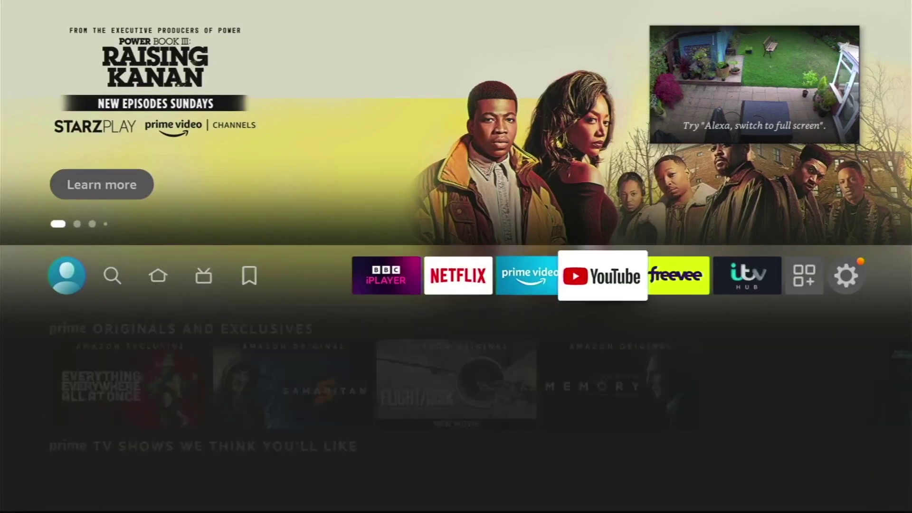
pyautogui.press('Return')
# Browse YouTube's Recommended row and highlight the video "3 CREATIVE VIDEO EDITING TRANSITIONS"
pyautogui.press('Right')
pyautogui.press('Right')
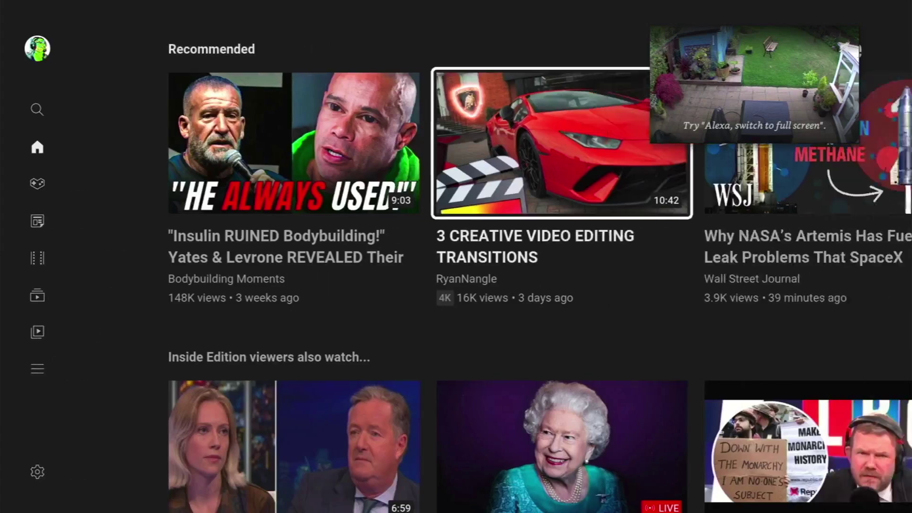
pyautogui.press('Right')
pyautogui.press('Left')
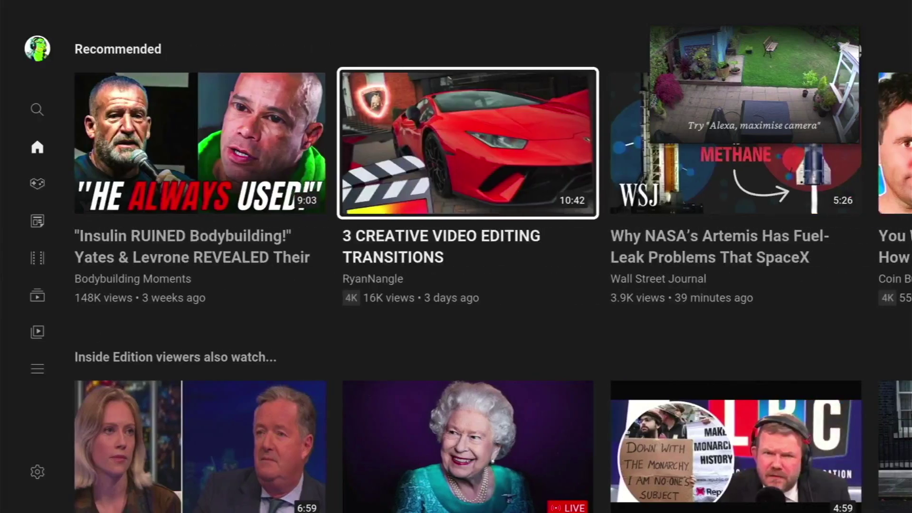